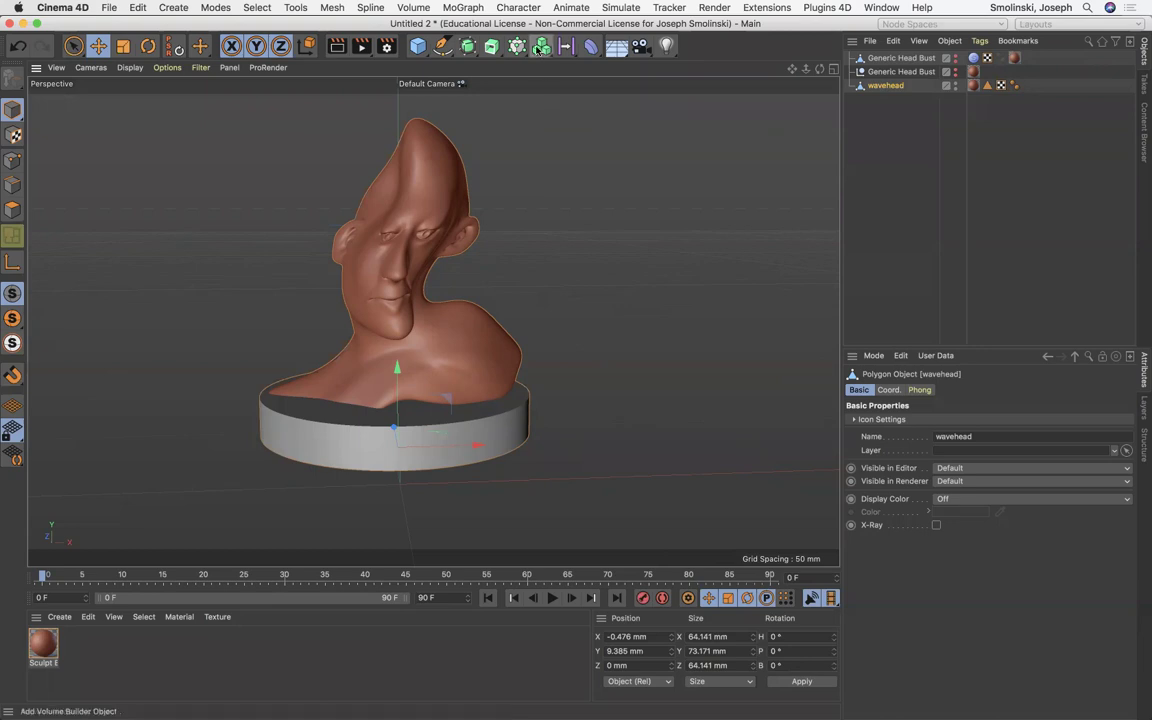
Step: Deselect the wavehead bust in the Cinema 4D viewport, leaving nothing selected
{"action": "left_click", "coordinate": [572, 241]}
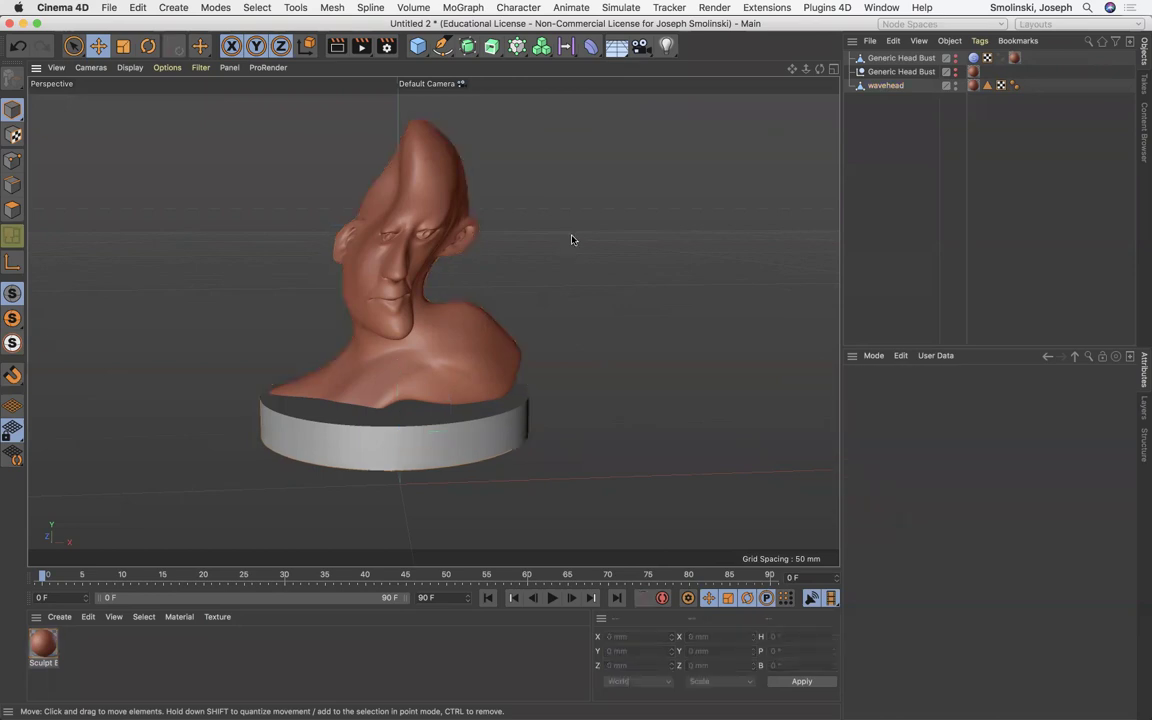
{"action": "left_click", "coordinate": [110, 8]}
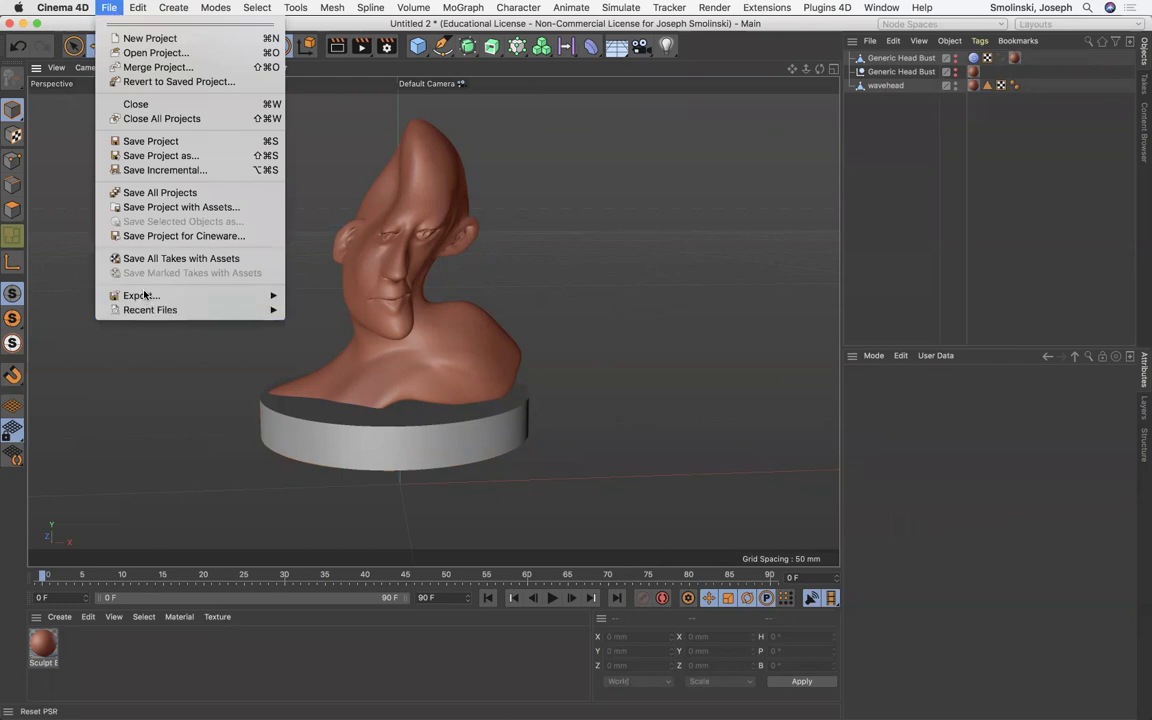
{"action": "mouse_move", "coordinate": [145, 297]}
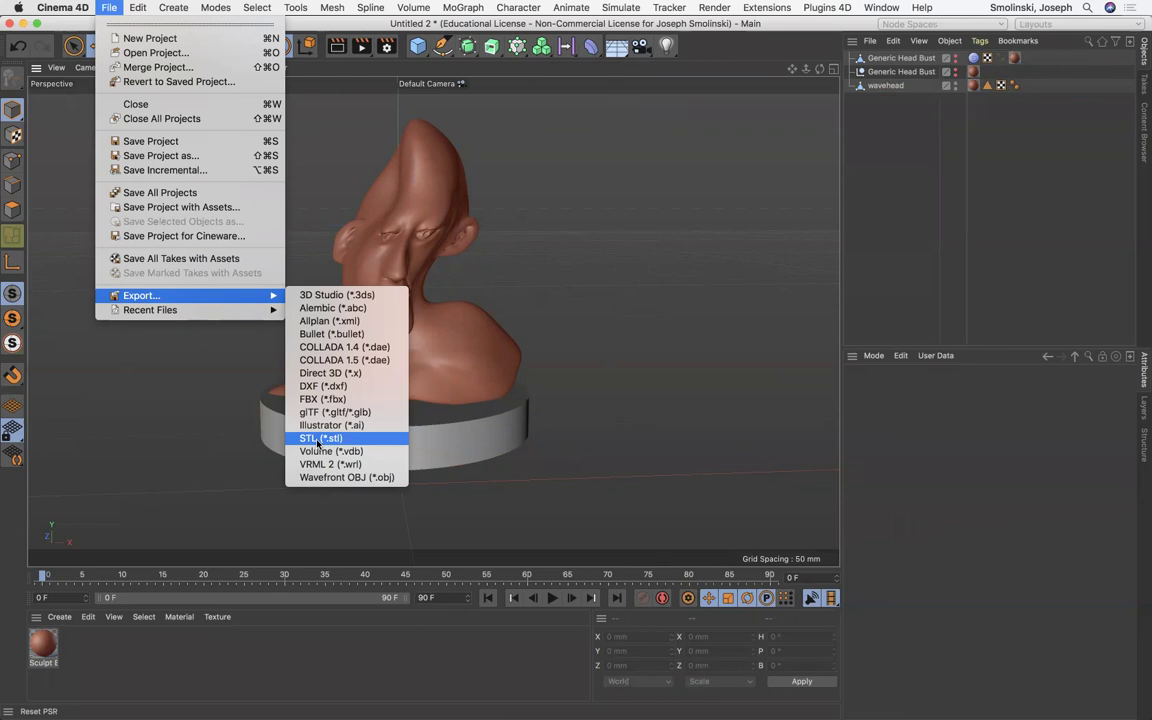
{"action": "left_click", "coordinate": [628, 419]}
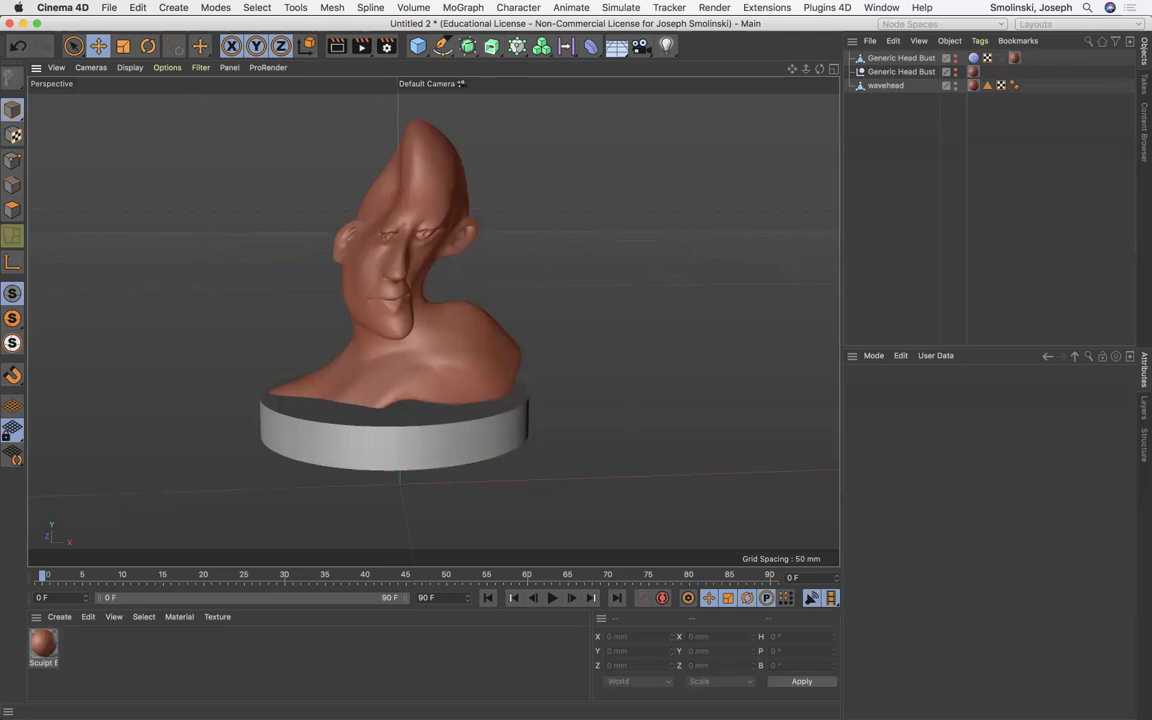
{"action": "mouse_move", "coordinate": [476, 705]}
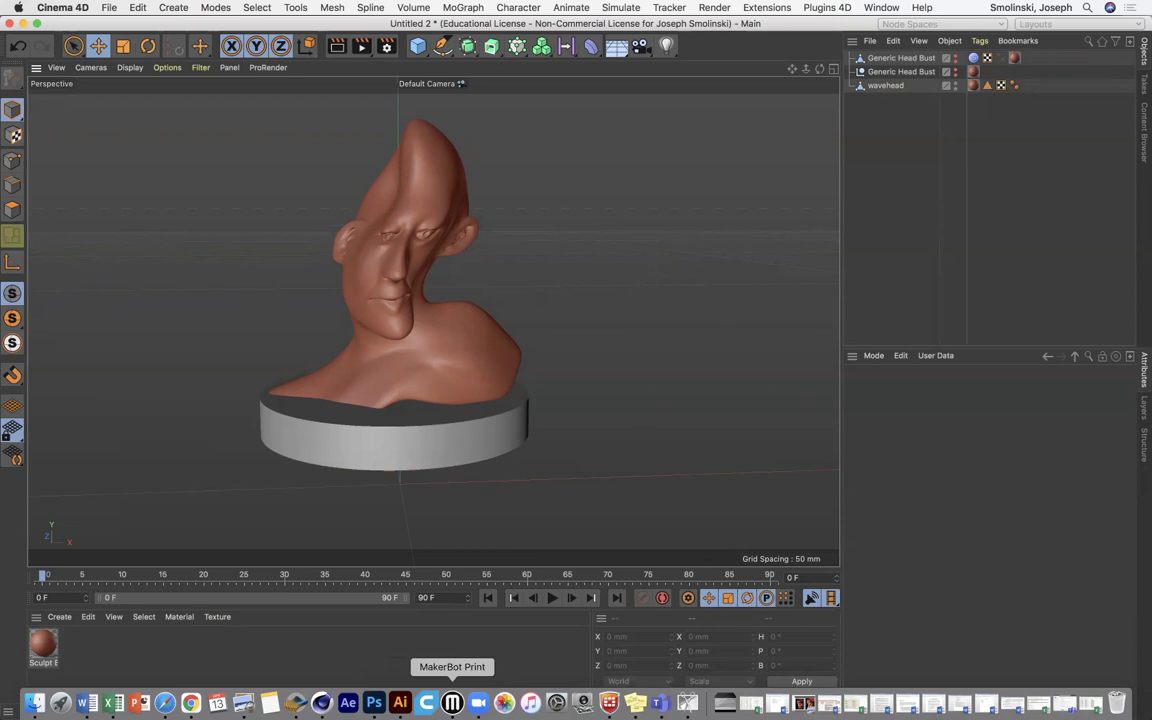
Step: Add WaveHead.stl from the file browser to a new MakerBot Print project
{"action": "left_click", "coordinate": [452, 703]}
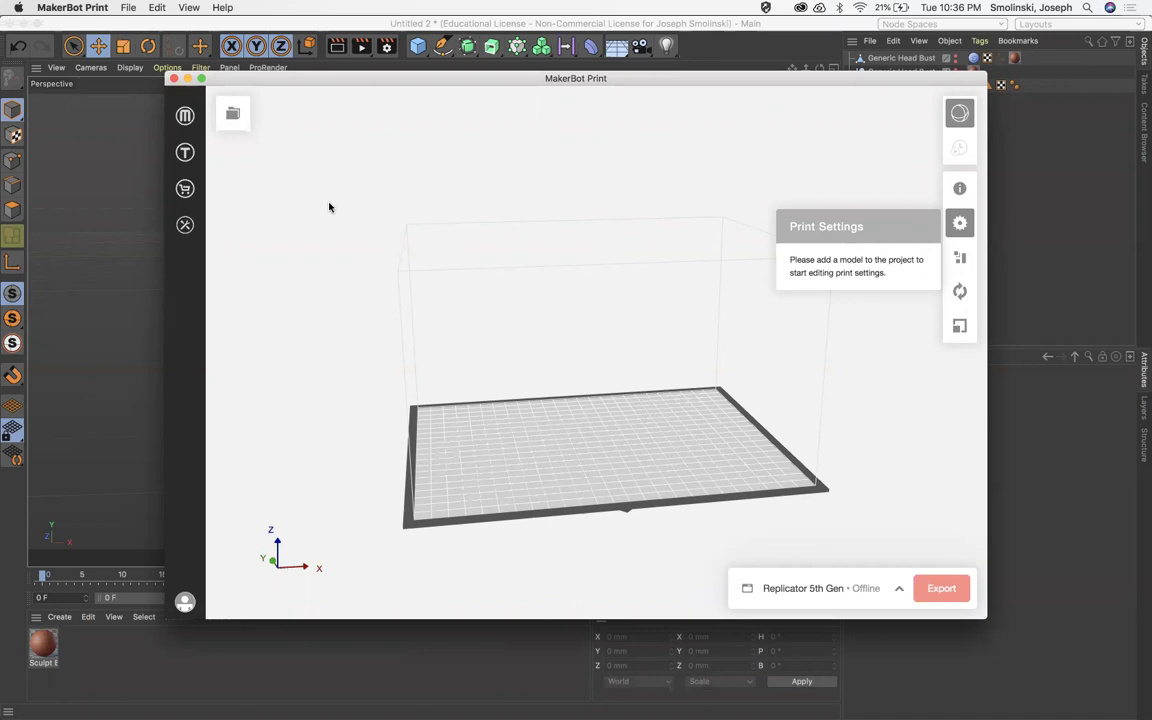
{"action": "left_click", "coordinate": [232, 117]}
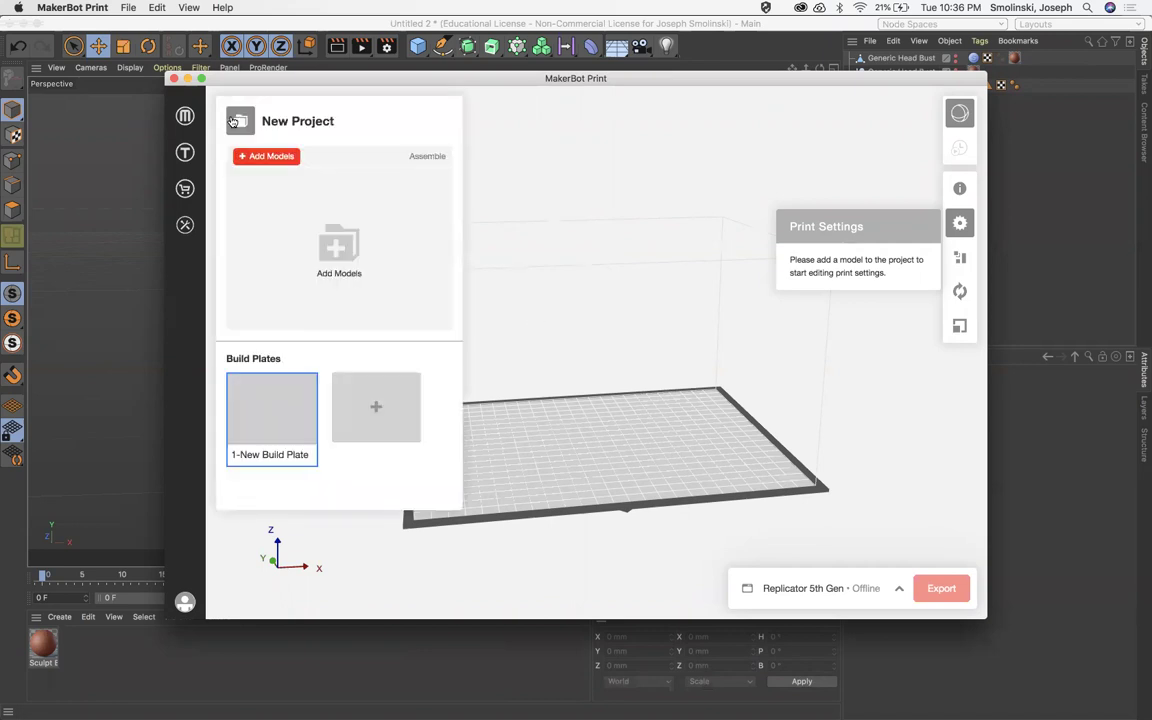
{"action": "left_click", "coordinate": [338, 256]}
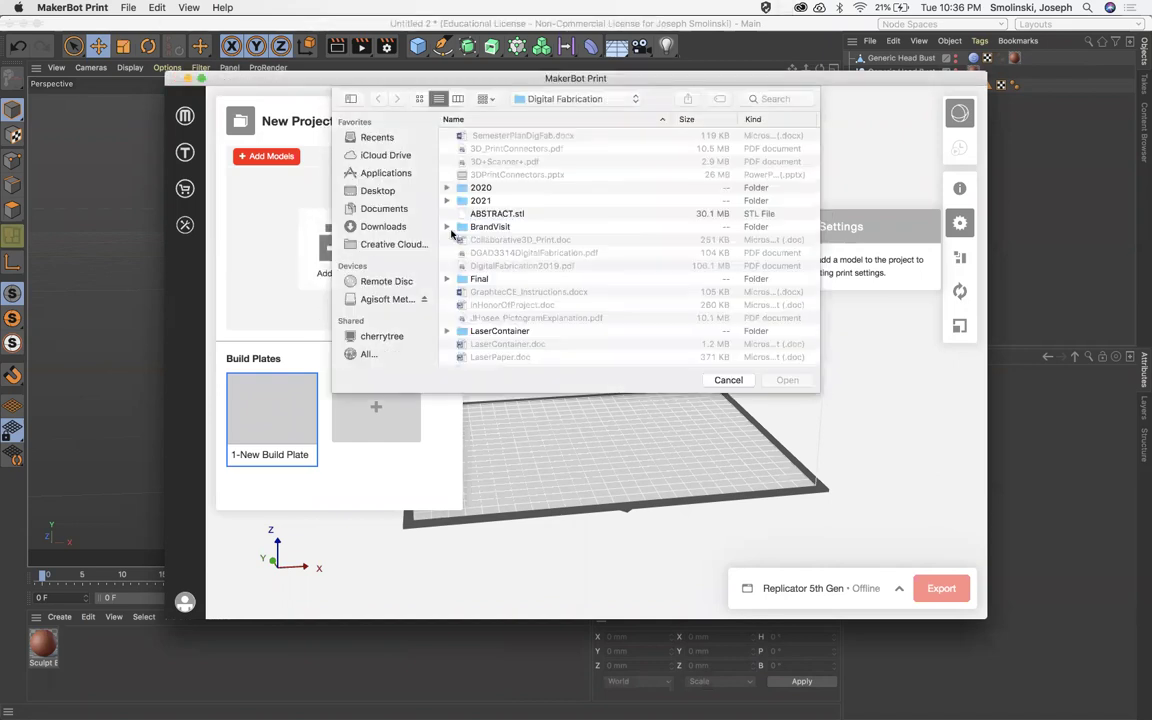
{"action": "scroll", "coordinate": [540, 232], "scroll_direction": "down", "scroll_amount": 8}
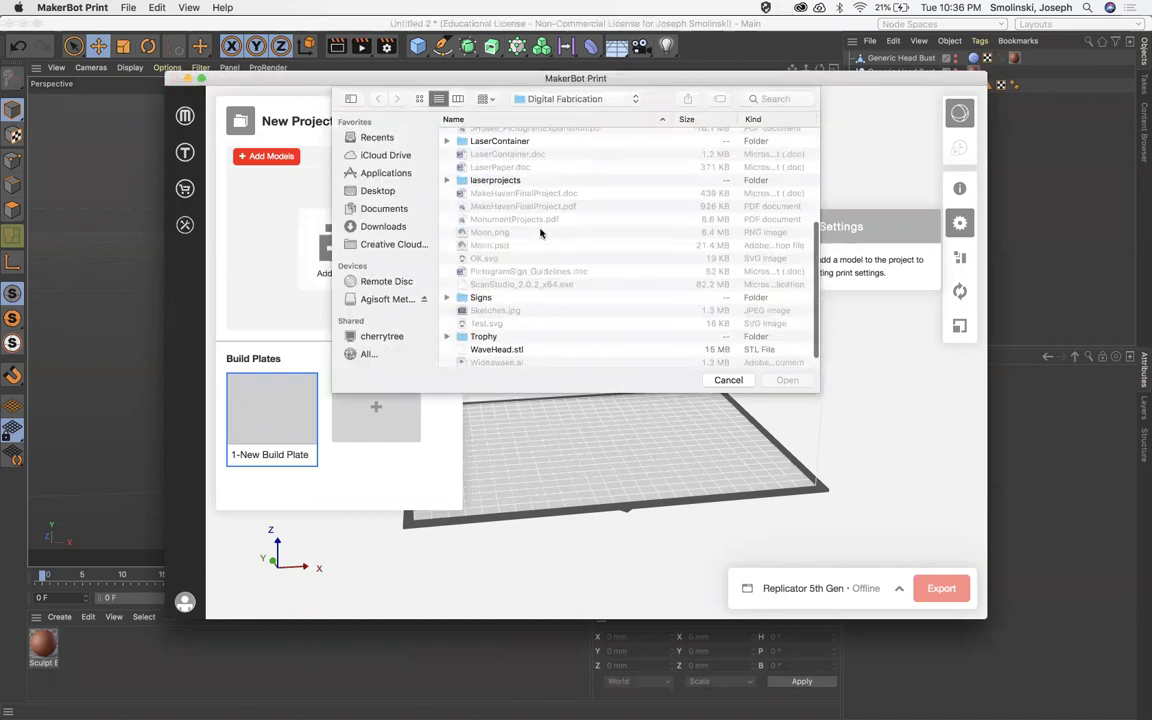
{"action": "left_click", "coordinate": [492, 334]}
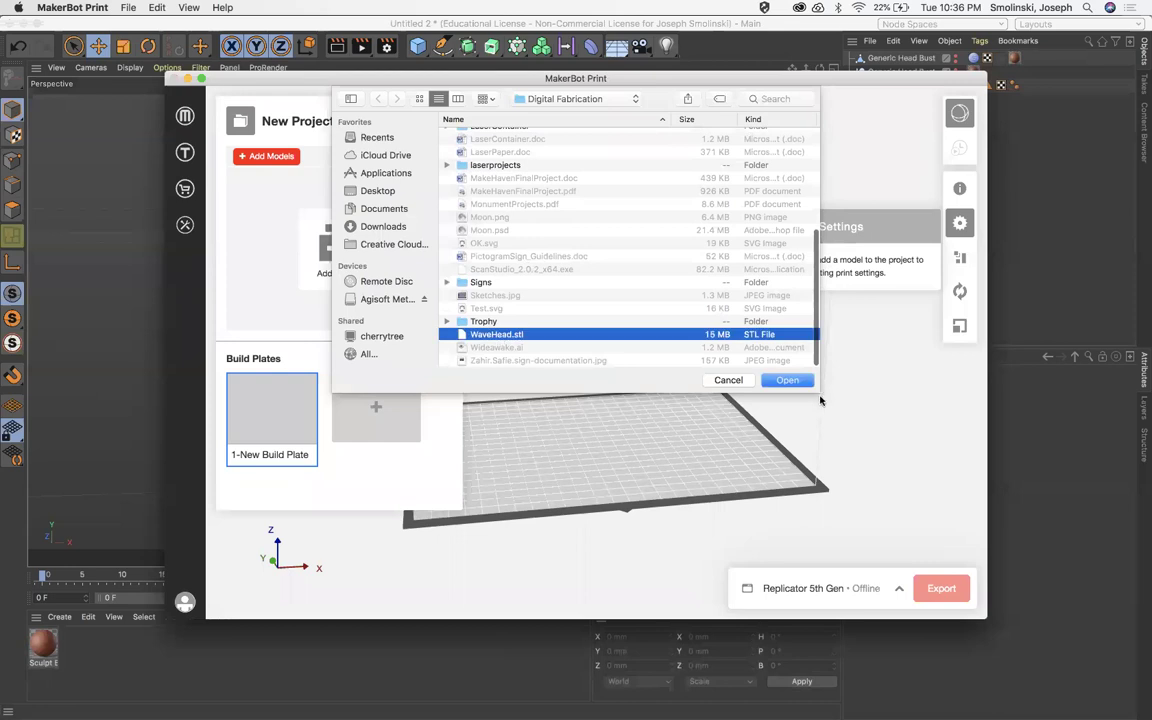
{"action": "left_click", "coordinate": [787, 380]}
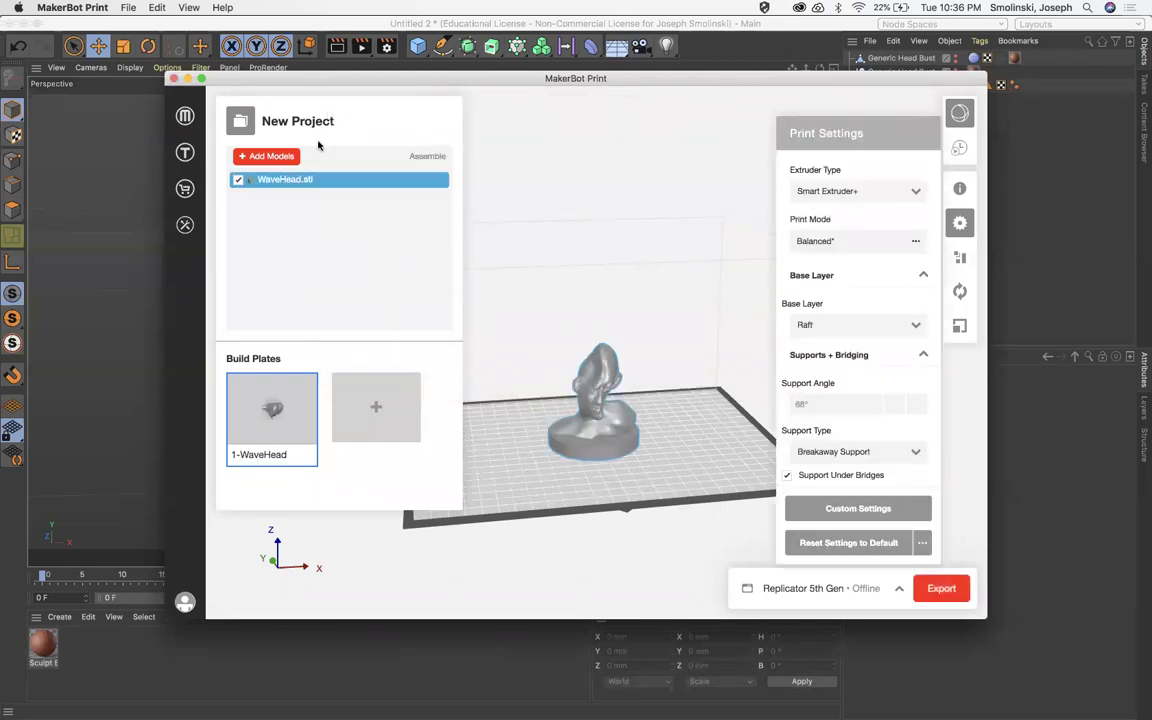
Step: Close the model list and show the Scale panel: 100%, 64.141 × 64.141 × 73.171 mm
{"action": "left_click", "coordinate": [240, 123]}
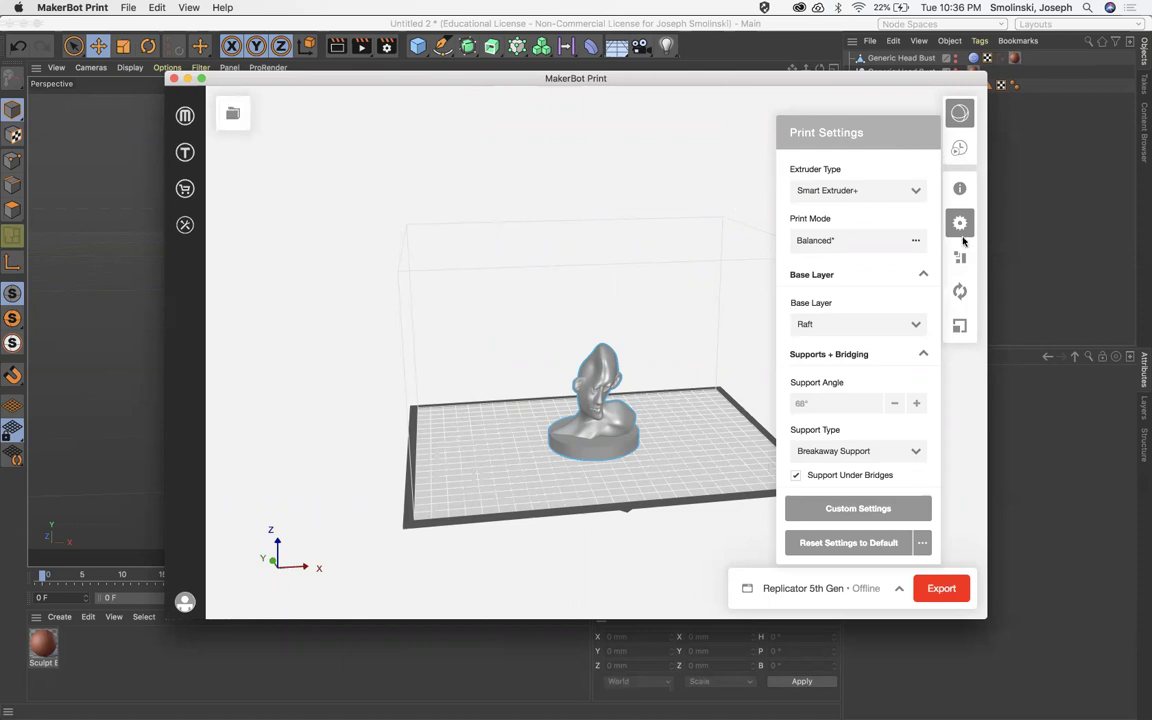
{"action": "left_click", "coordinate": [960, 225]}
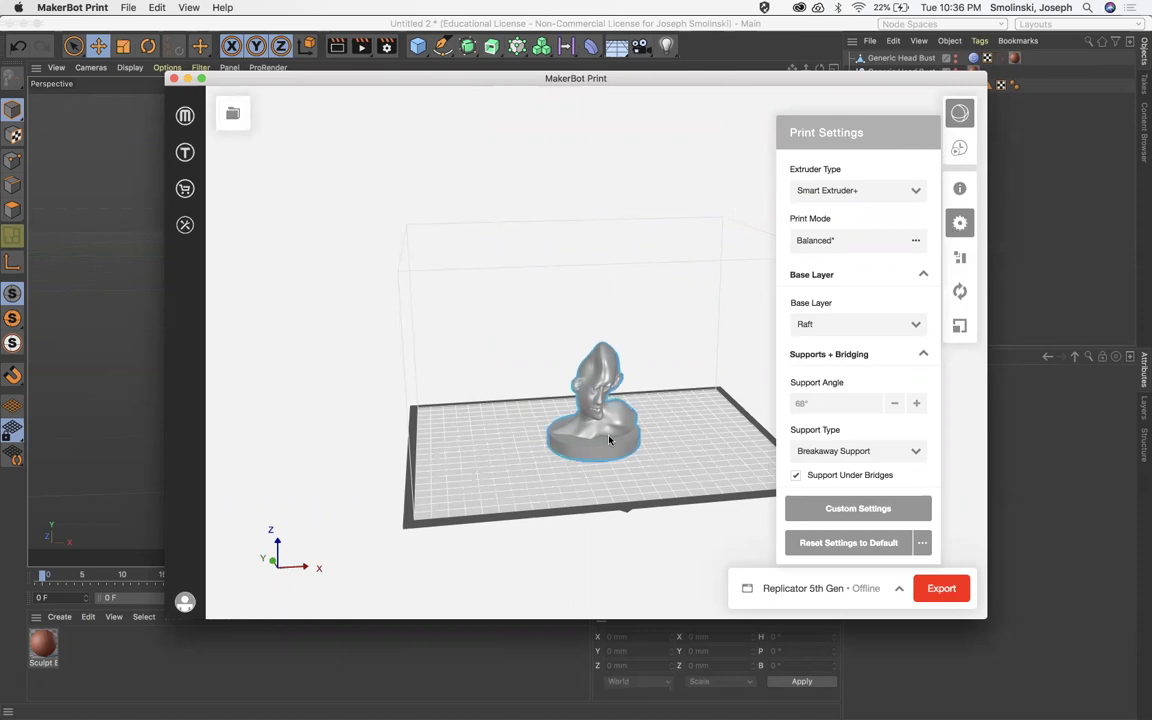
{"action": "left_click", "coordinate": [959, 326]}
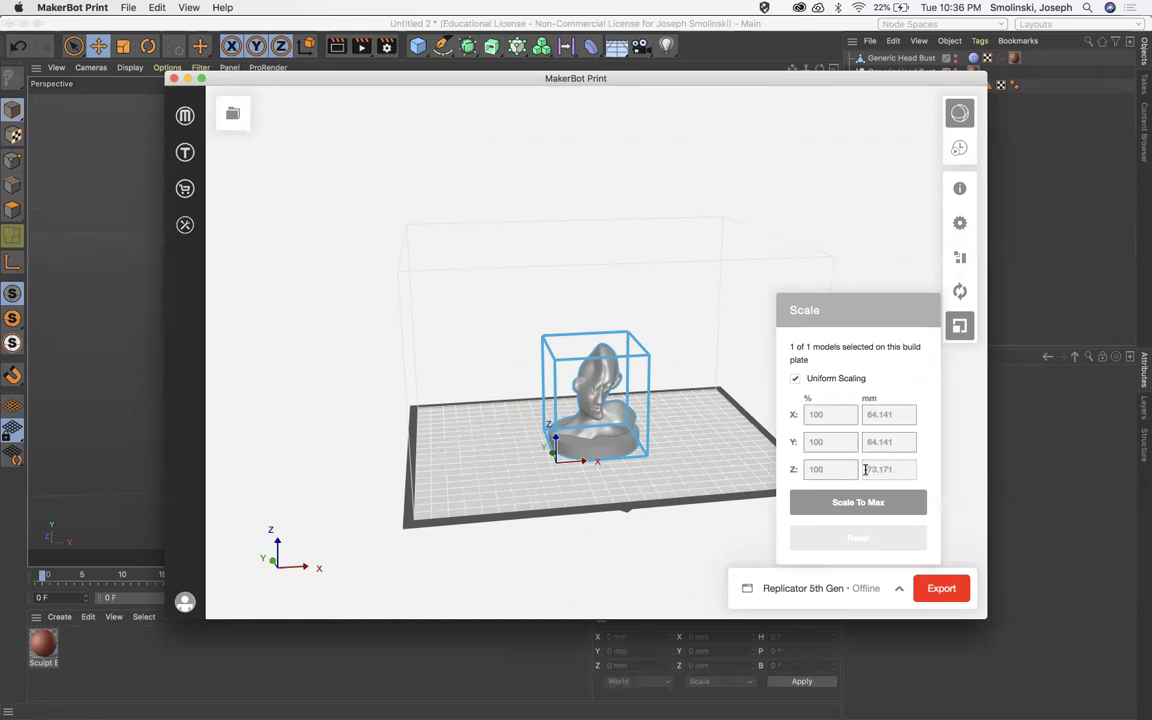
Step: Set the bust's Z height to 89 mm, giving 121.634% scale and 78.017 mm width and depth
{"action": "double_click", "coordinate": [865, 469]}
{"action": "type", "text": "89"}
{"action": "key", "text": "Return"}
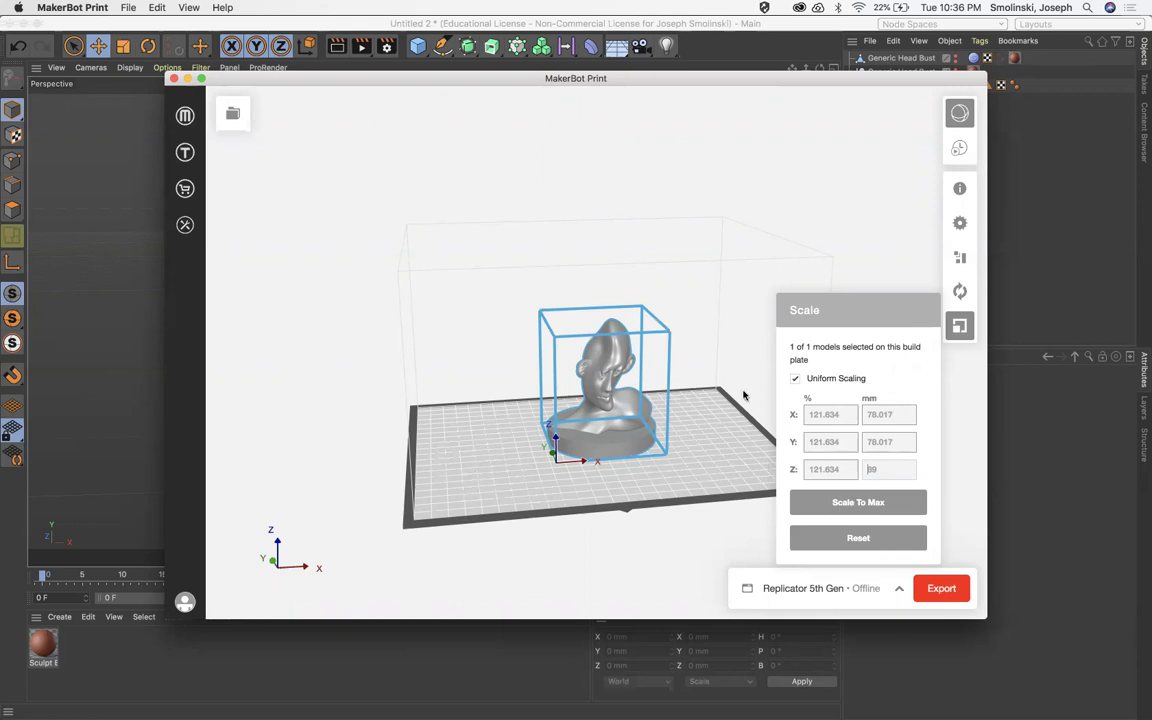
{"action": "left_click_drag", "start_coordinate": [735, 392], "coordinate": [701, 451]}
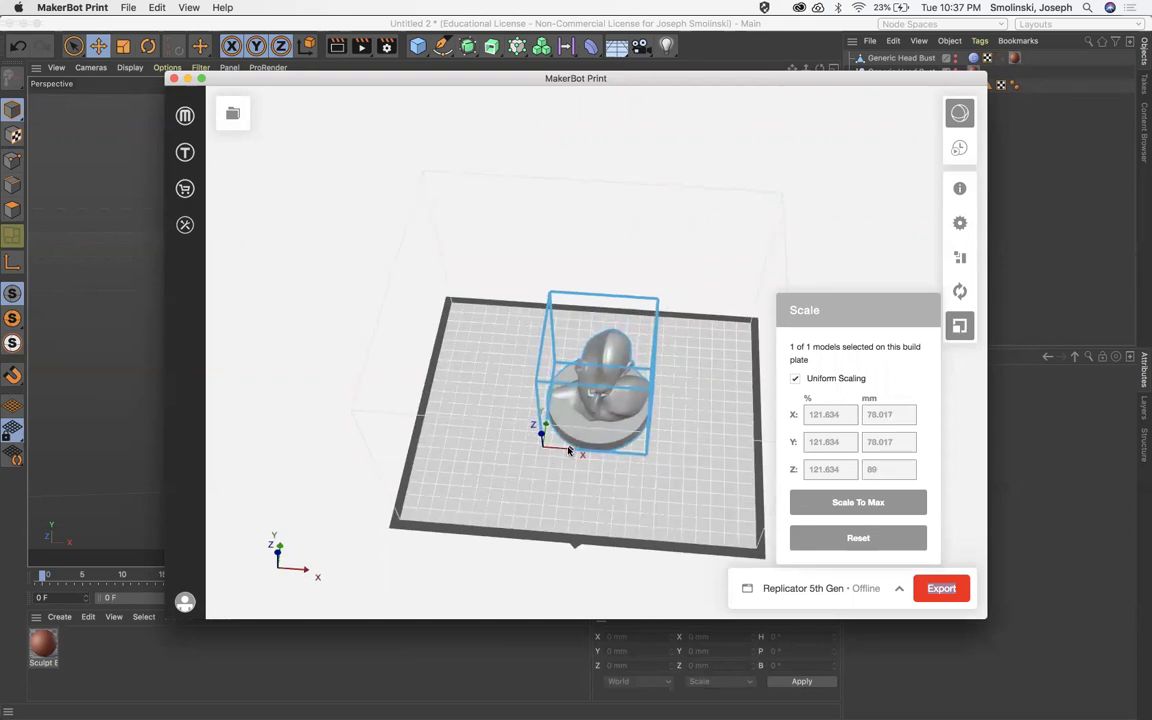
Step: Rotate the bust upright on its base so its face points toward the front
{"action": "left_click", "coordinate": [959, 292]}
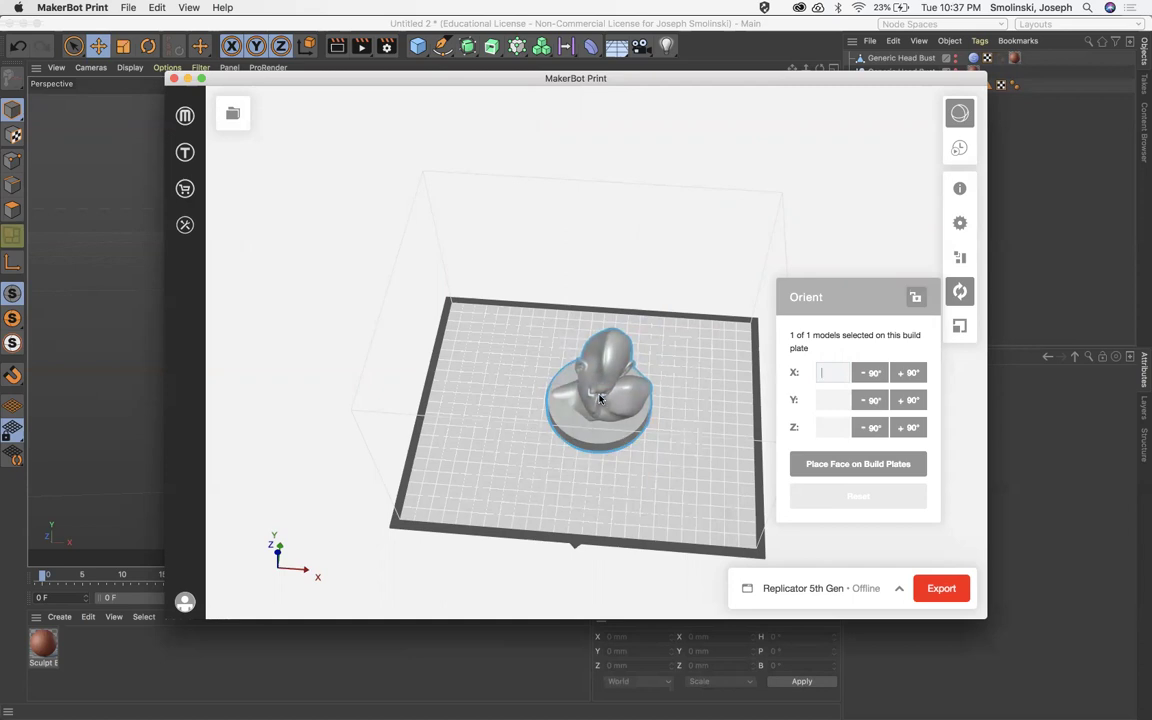
{"action": "mouse_move", "coordinate": [599, 399]}
{"action": "left_mouse_down"}
{"action": "mouse_move", "coordinate": [609, 391]}
{"action": "mouse_move", "coordinate": [601, 412]}
{"action": "left_mouse_up"}
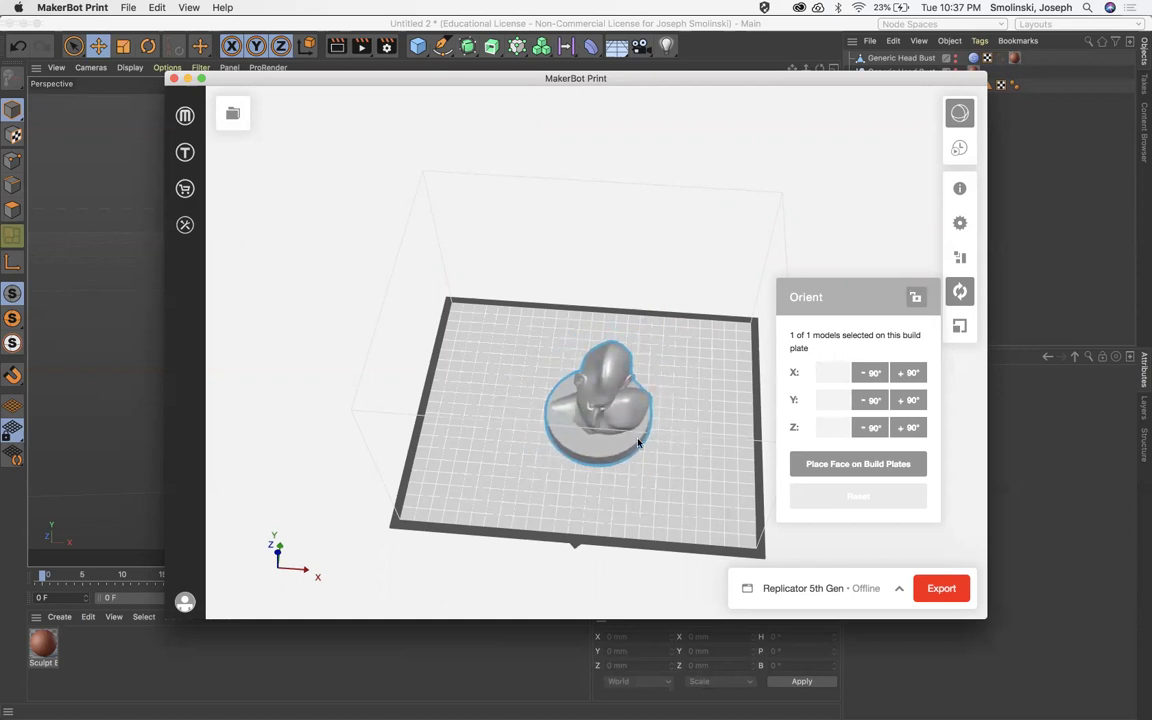
{"action": "right_click_drag", "start_coordinate": [638, 442], "coordinate": [620, 381]}
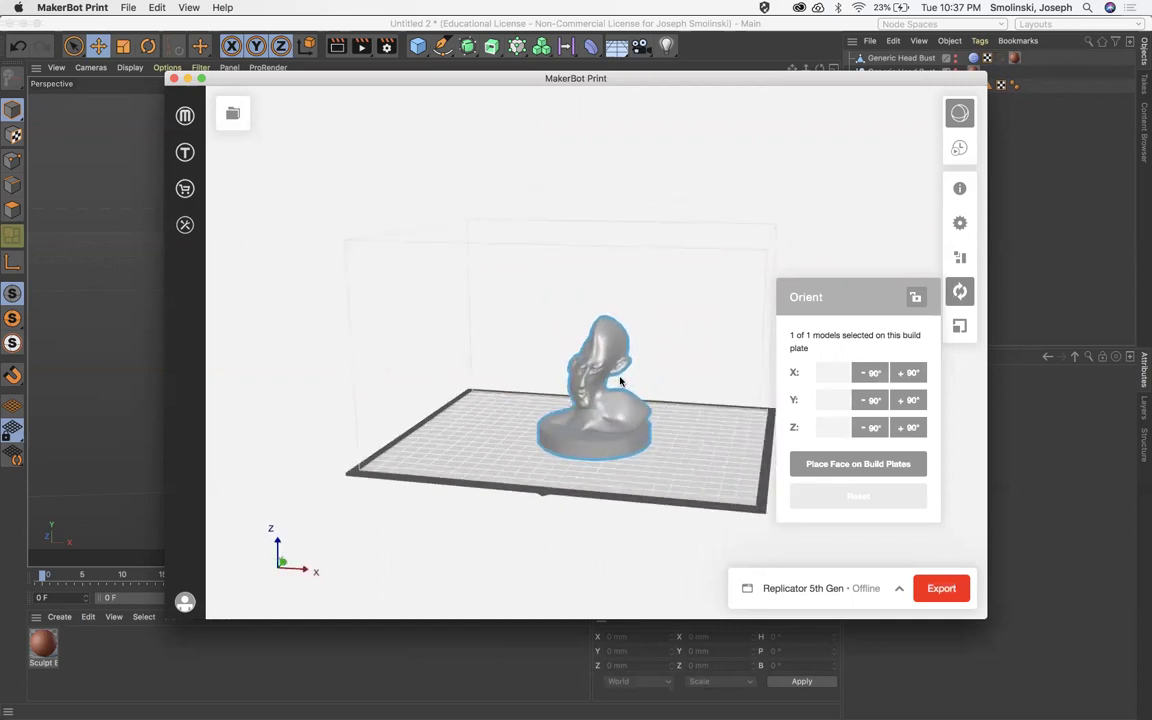
{"action": "left_click_drag", "start_coordinate": [620, 381], "coordinate": [648, 286]}
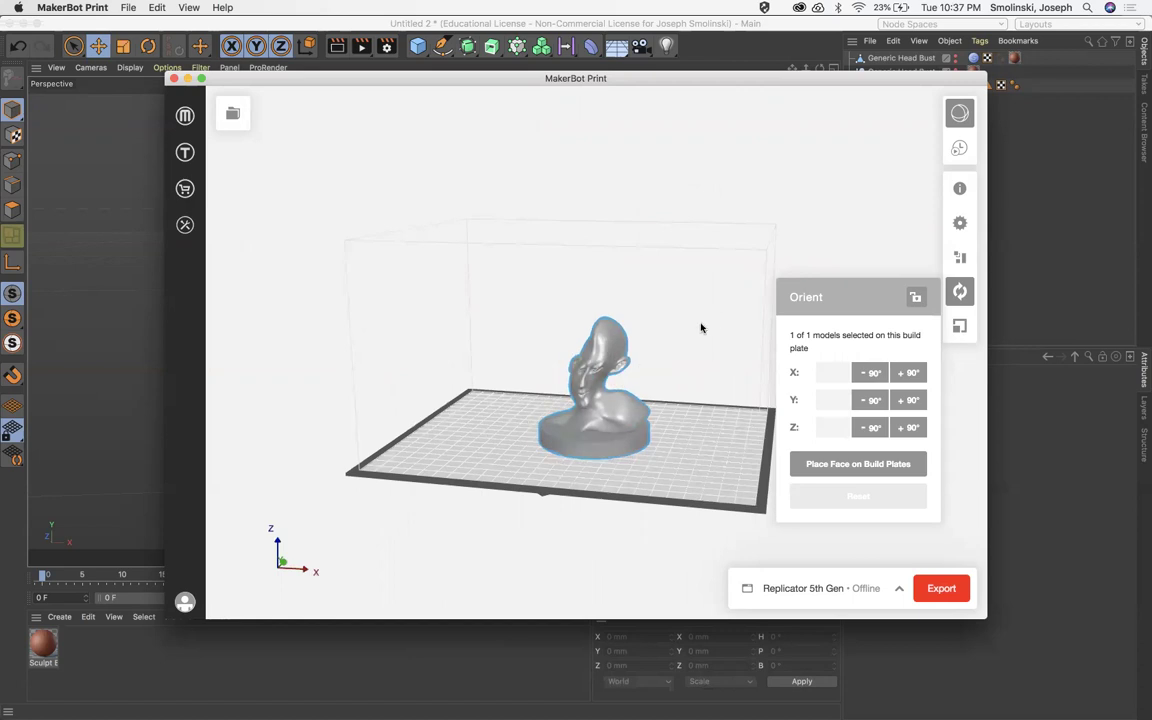
Step: Review the default print modes in Print Settings and keep Balanced mode
{"action": "left_click", "coordinate": [960, 229]}
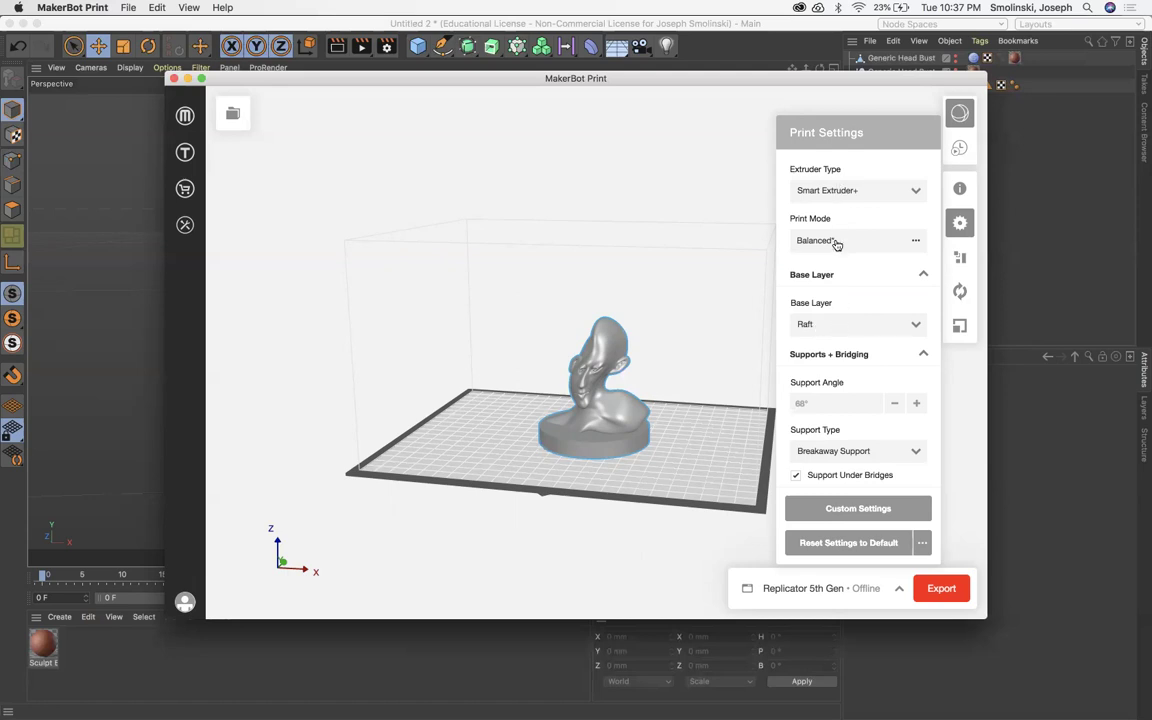
{"action": "left_click", "coordinate": [836, 244]}
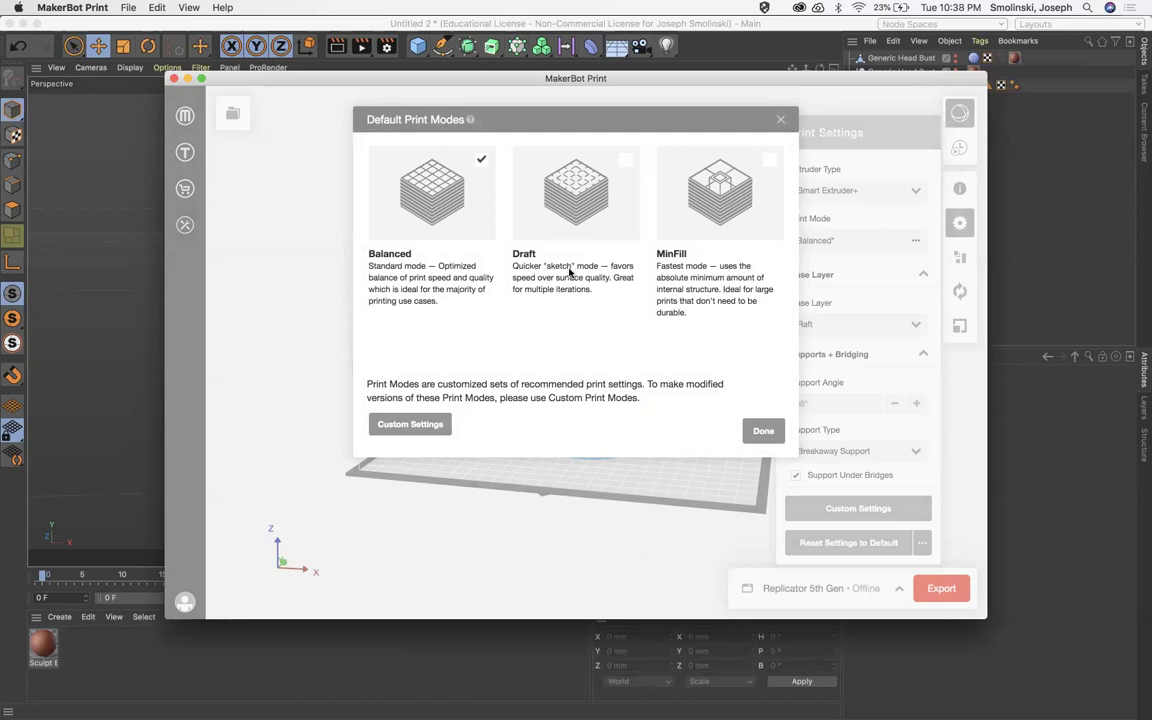
{"action": "left_click", "coordinate": [783, 122]}
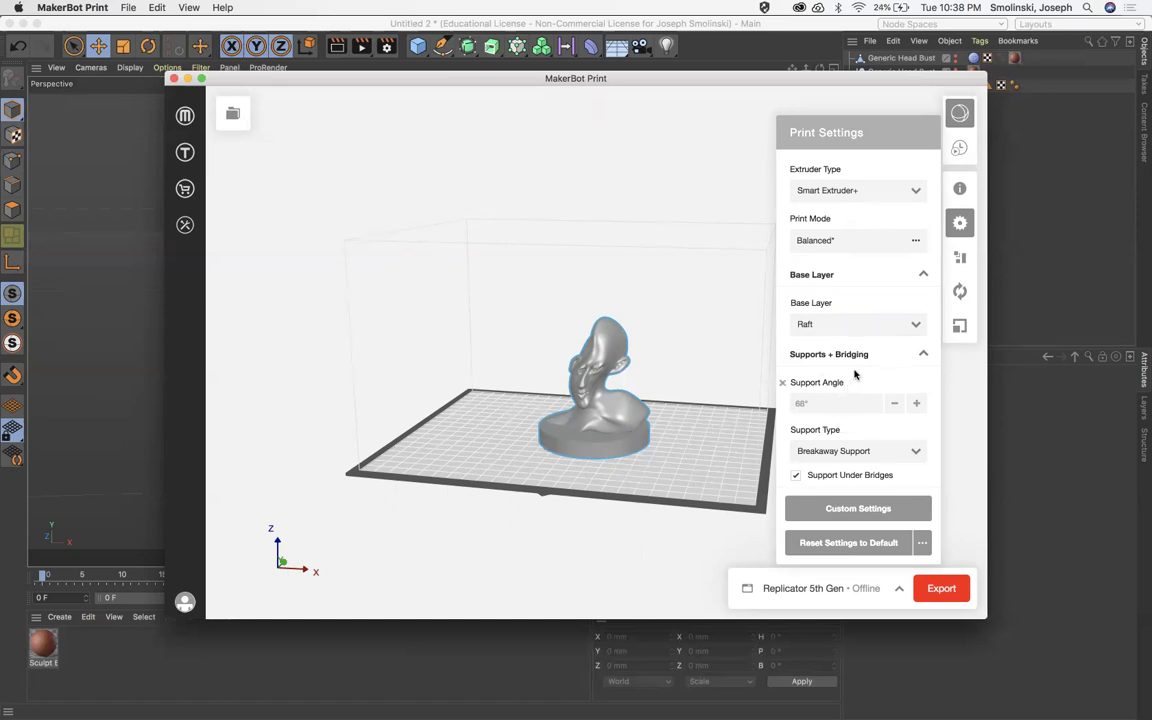
Step: Keep Breakaway Support as the support type with Support Under Bridges checked
{"action": "left_click", "coordinate": [826, 360]}
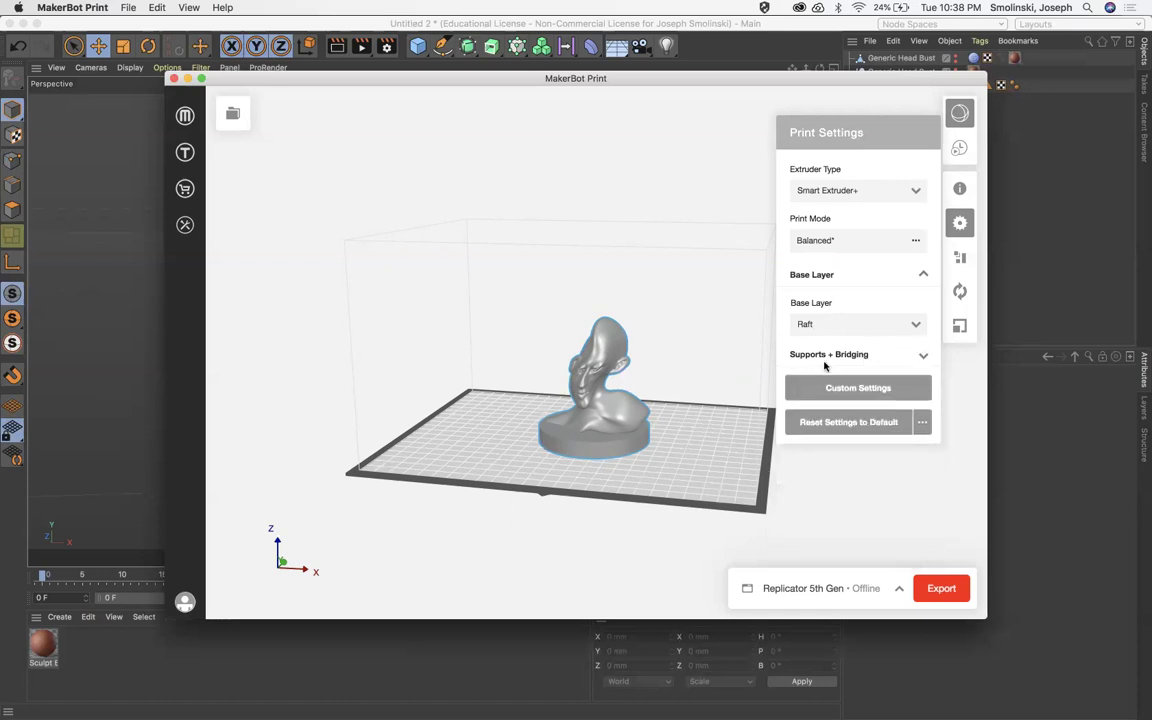
{"action": "left_click", "coordinate": [922, 450]}
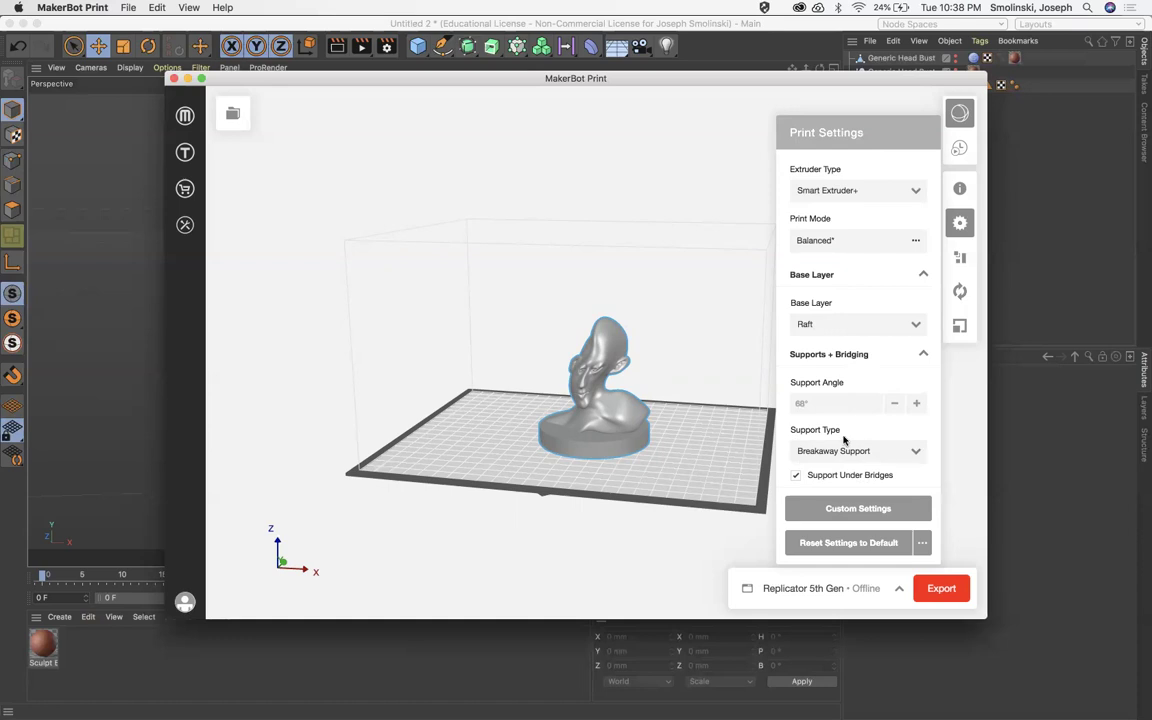
{"action": "left_click", "coordinate": [830, 451]}
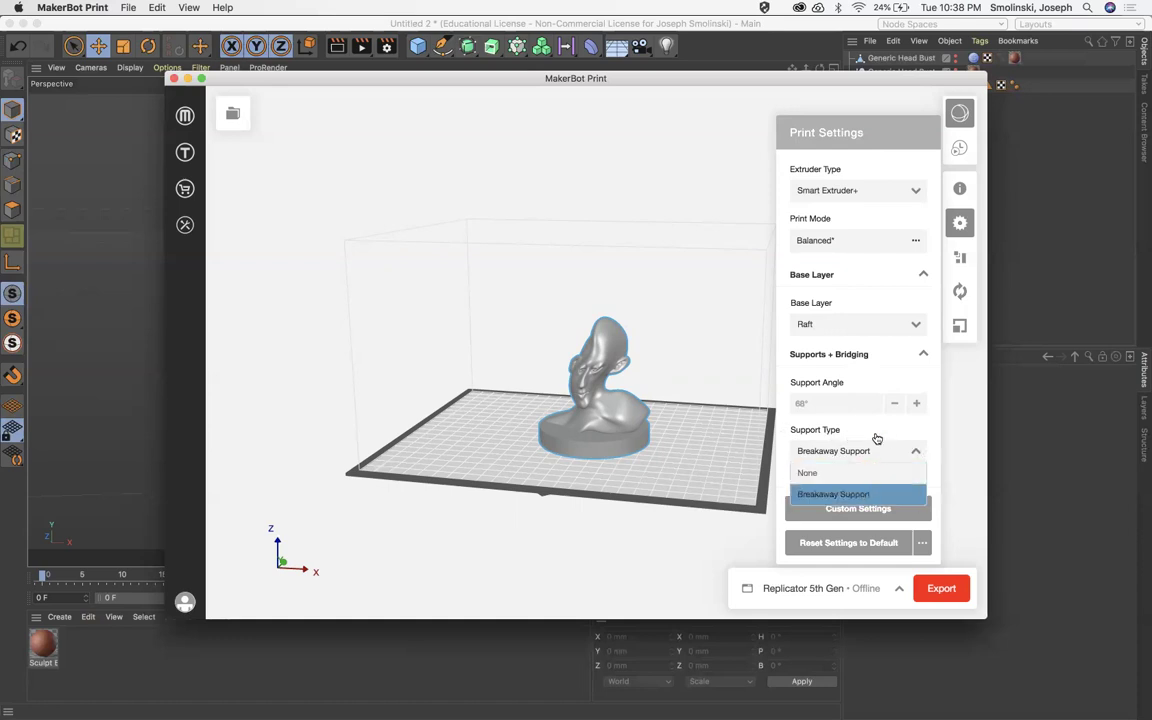
{"action": "left_click", "coordinate": [880, 452]}
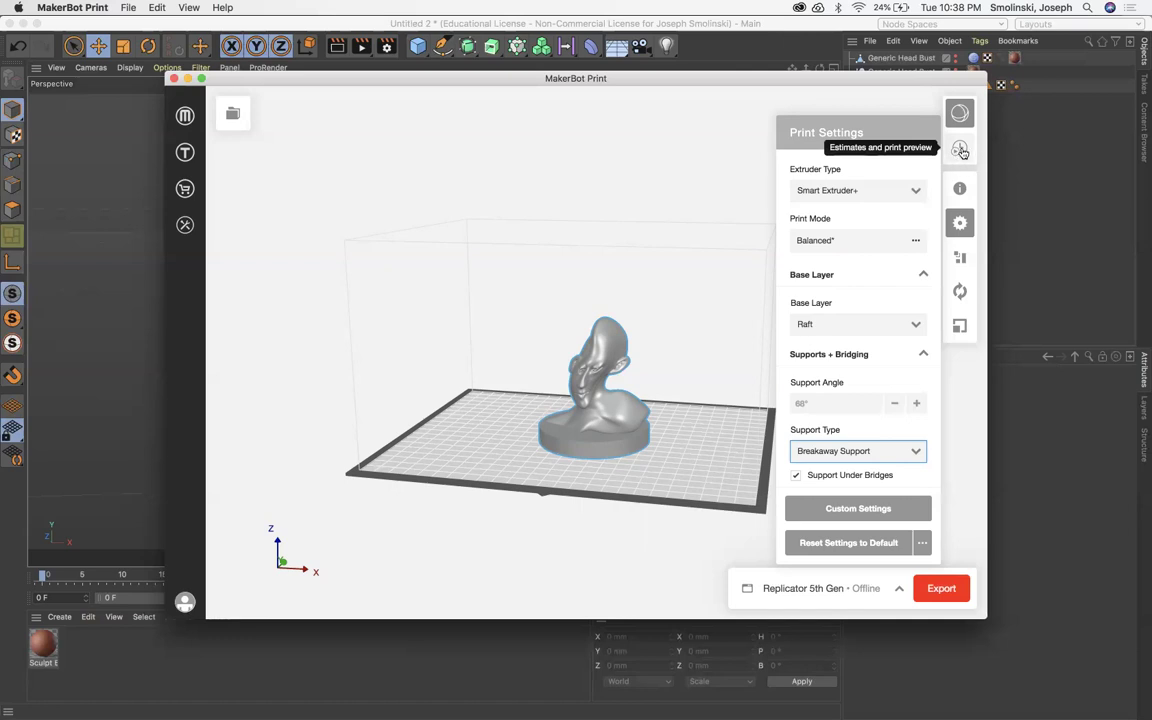
Step: Generate the preview (1929 layers, 46.84 g PLA, 5h 27m) and inspect the bottom layers
{"action": "left_click", "coordinate": [961, 151]}
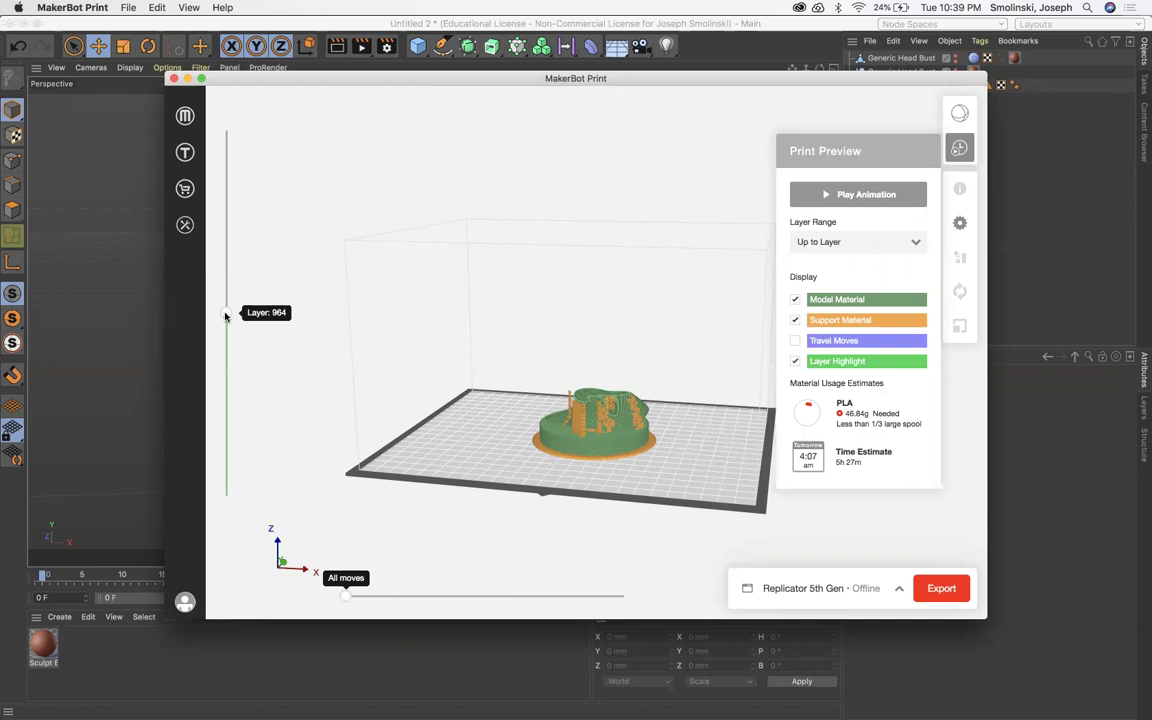
{"action": "left_click_drag", "start_coordinate": [225, 315], "coordinate": [226, 121]}
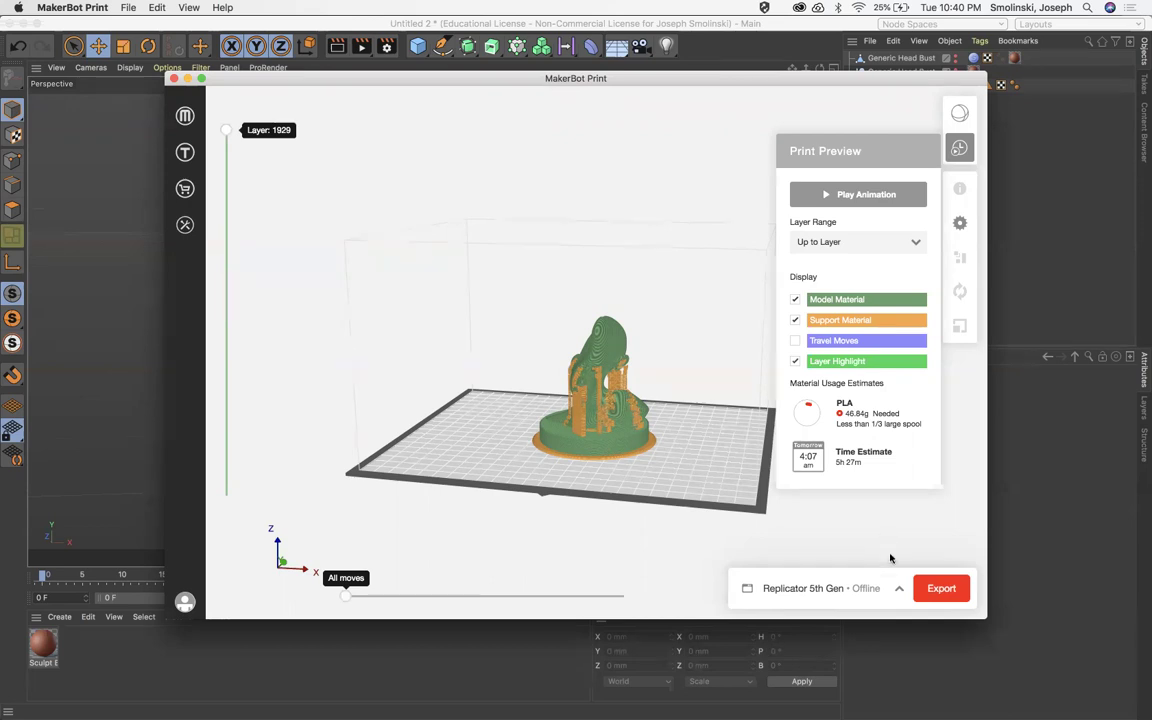
Step: Save the export under the name WaveHead in the Desktop folder
{"action": "left_click", "coordinate": [937, 588]}
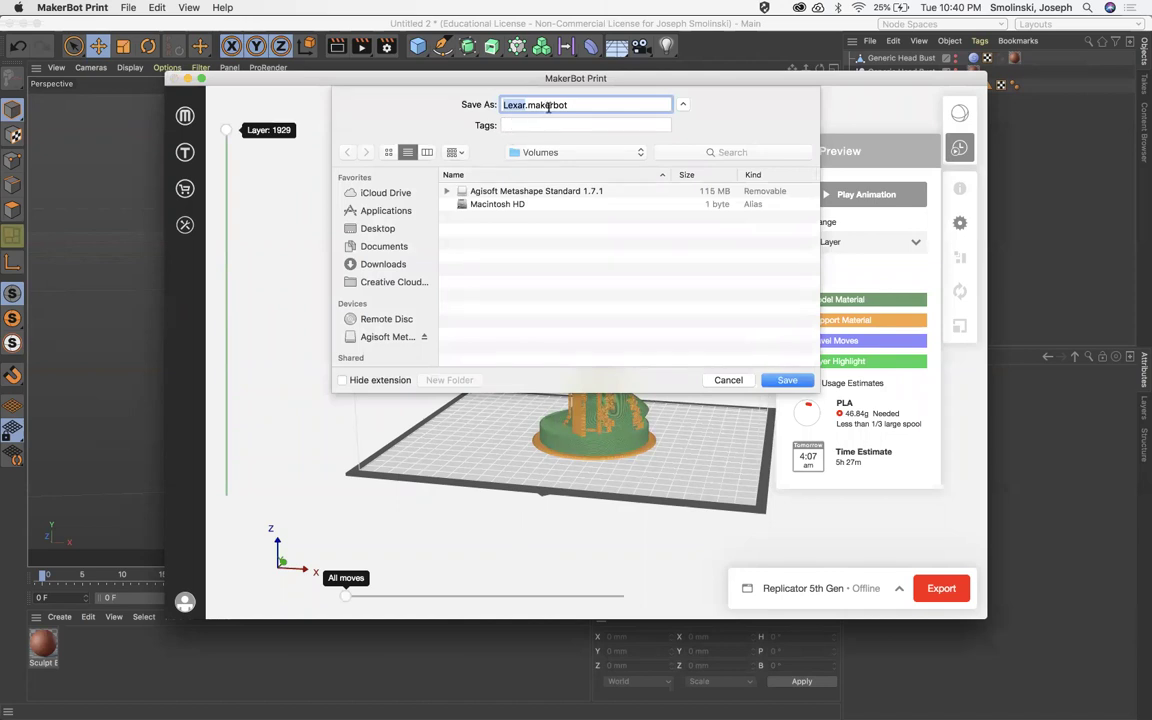
{"action": "type", "text": "WaveHead"}
{"action": "left_click", "coordinate": [350, 227]}
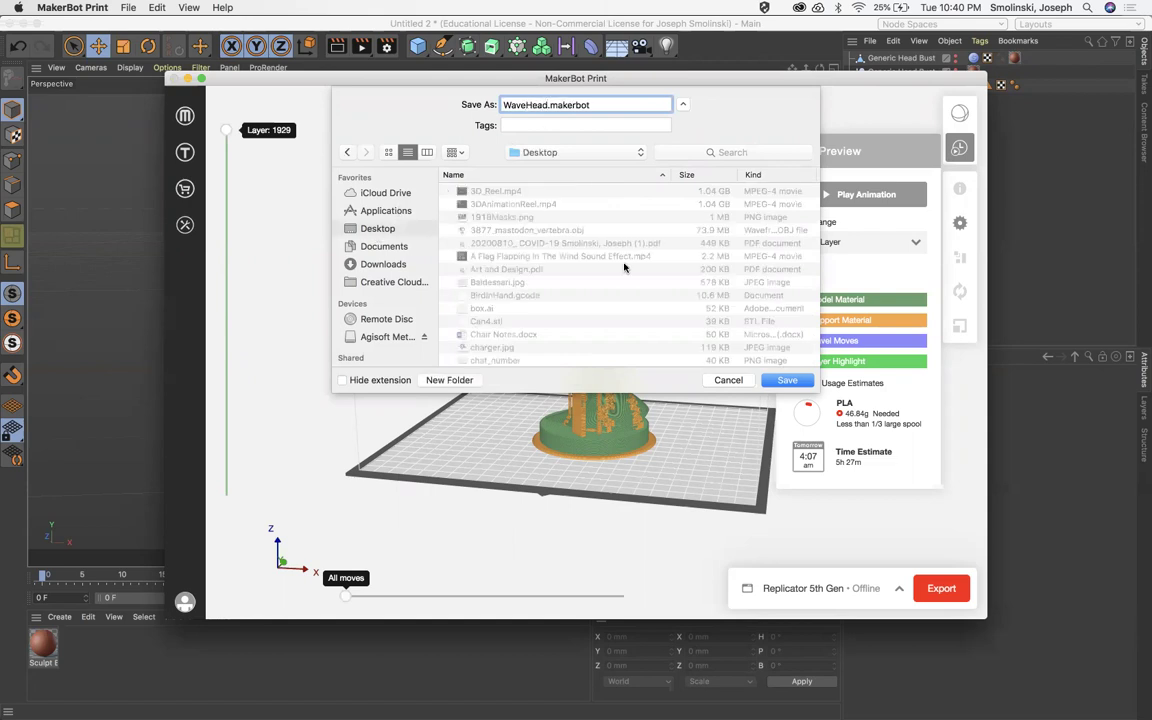
{"action": "left_click", "coordinate": [788, 380]}
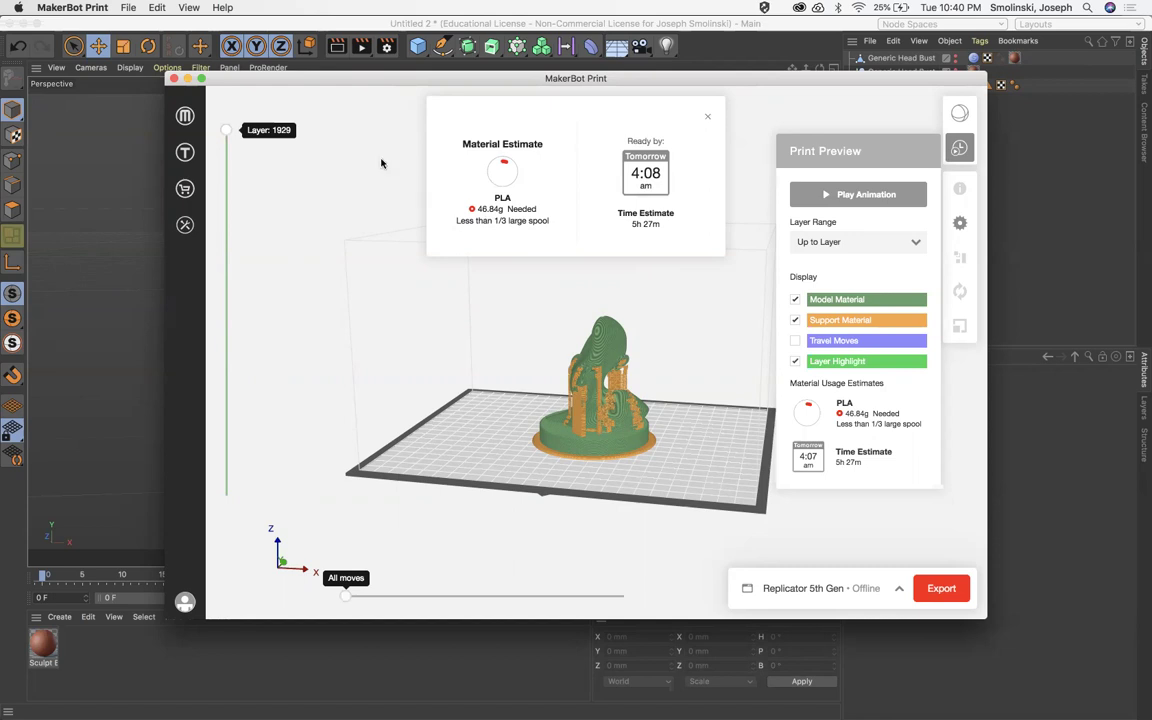
Step: Dismiss the estimate popup, switch to Cura and keep Ultimaker S5 as the printer
{"action": "left_click", "coordinate": [708, 120]}
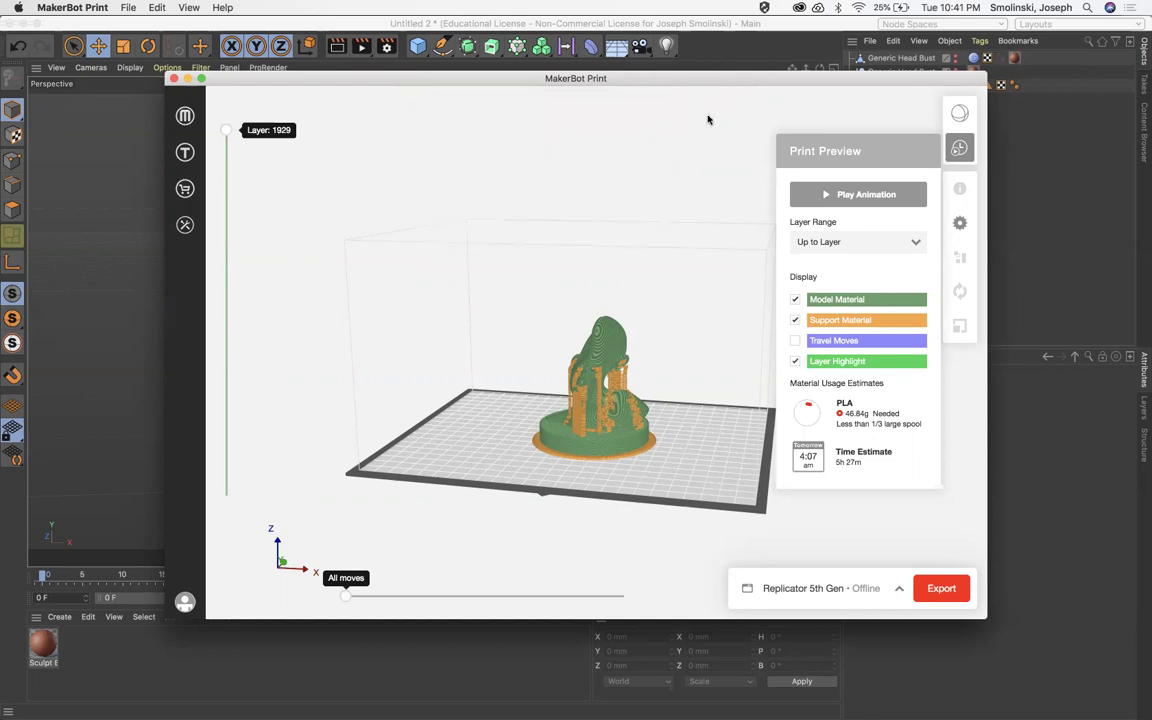
{"action": "mouse_move", "coordinate": [527, 703]}
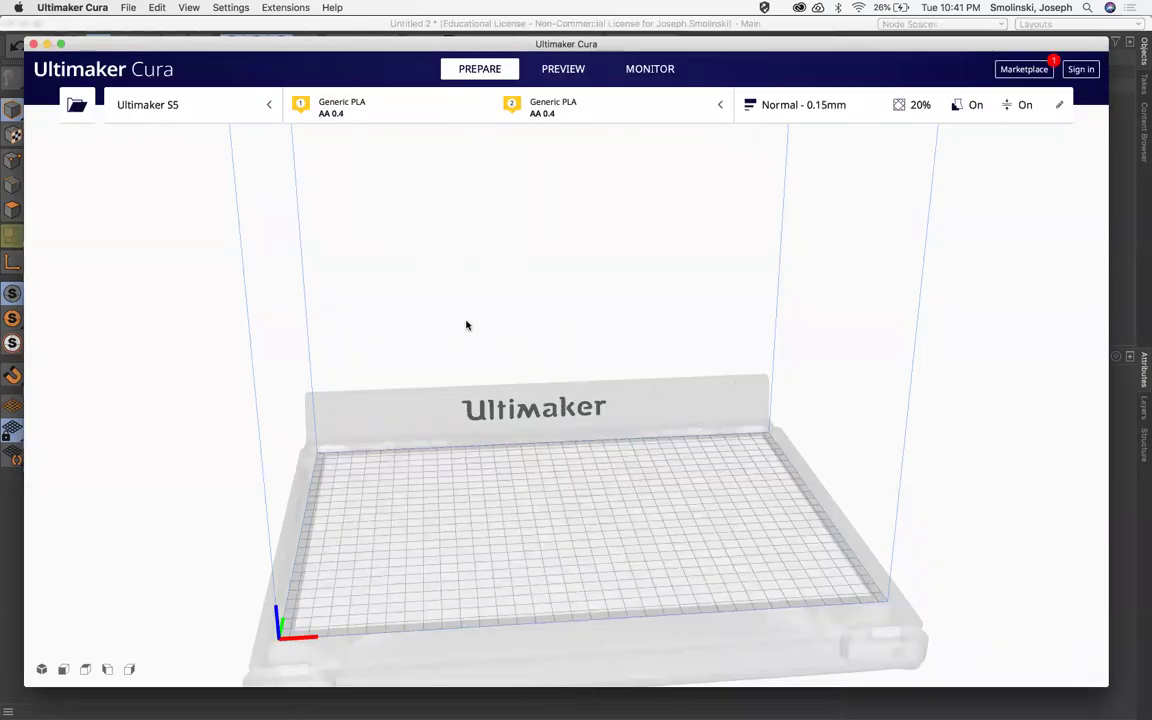
{"action": "left_click", "coordinate": [267, 108]}
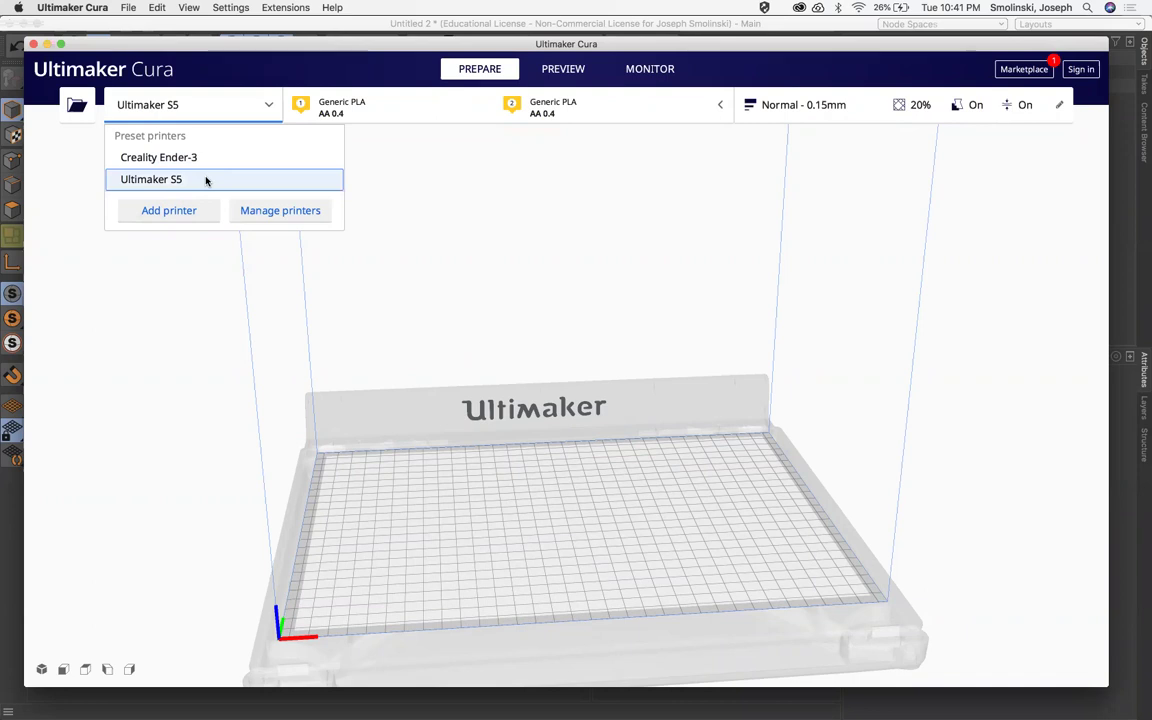
{"action": "left_click", "coordinate": [270, 108]}
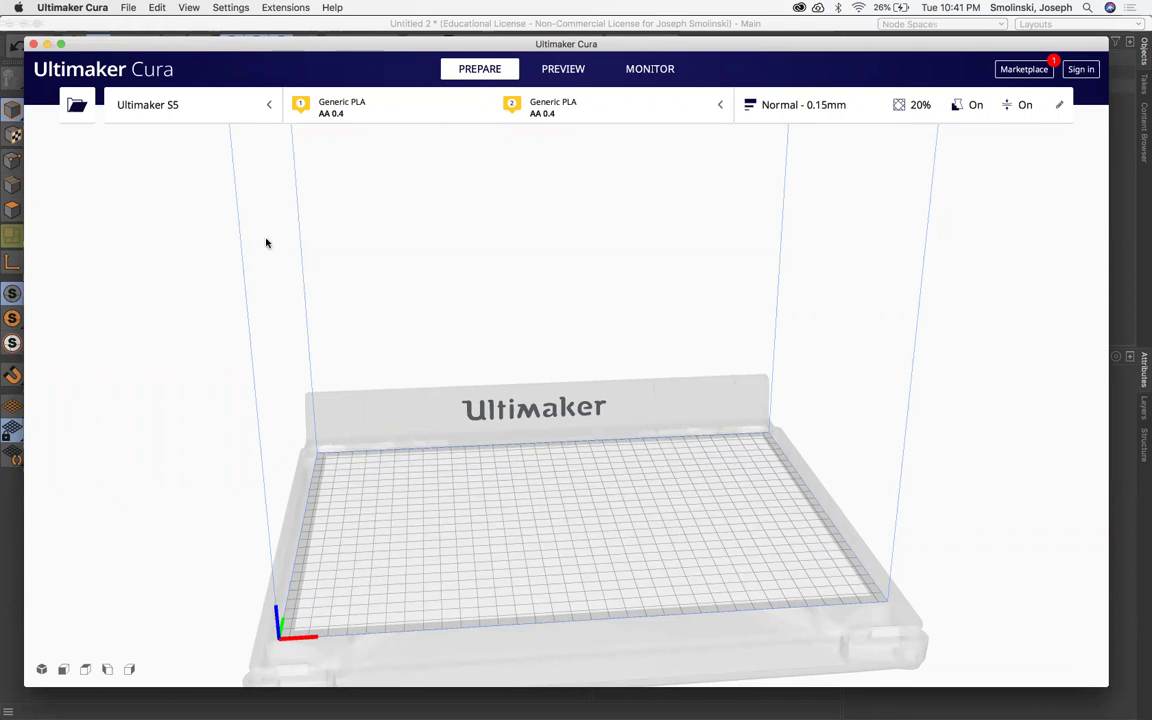
Step: Load WaveHead.stl onto the build plate
{"action": "left_click", "coordinate": [76, 107]}
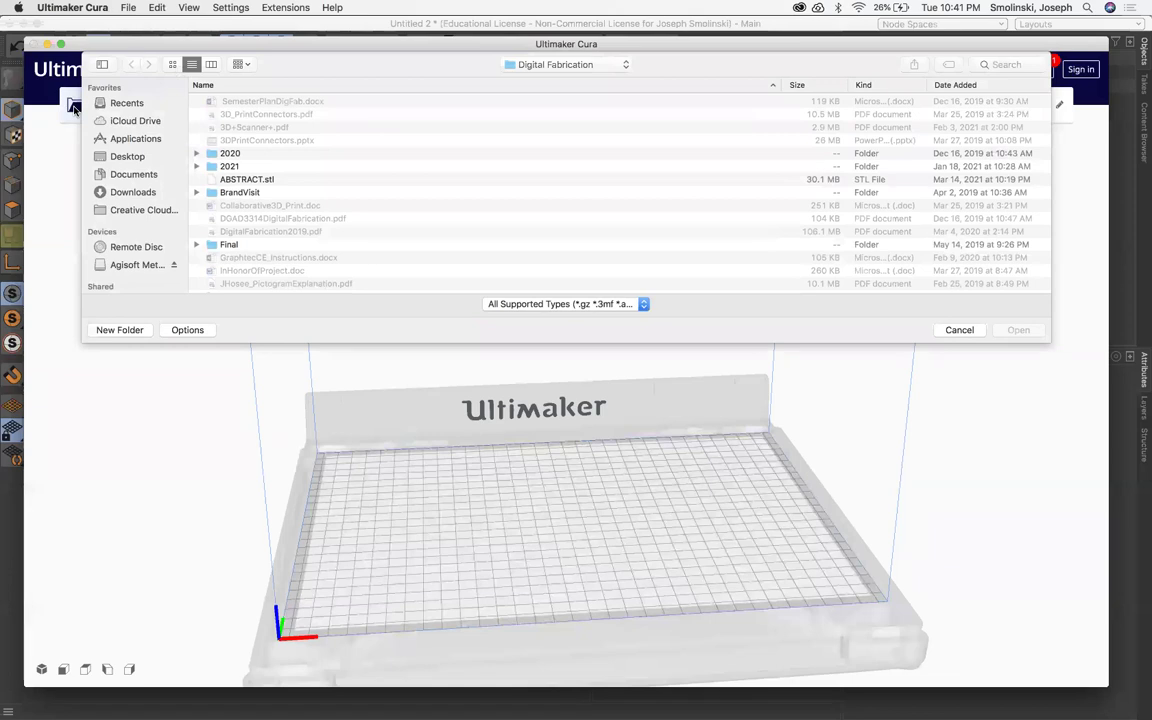
{"action": "scroll", "coordinate": [309, 228], "scroll_direction": "down", "scroll_amount": 10}
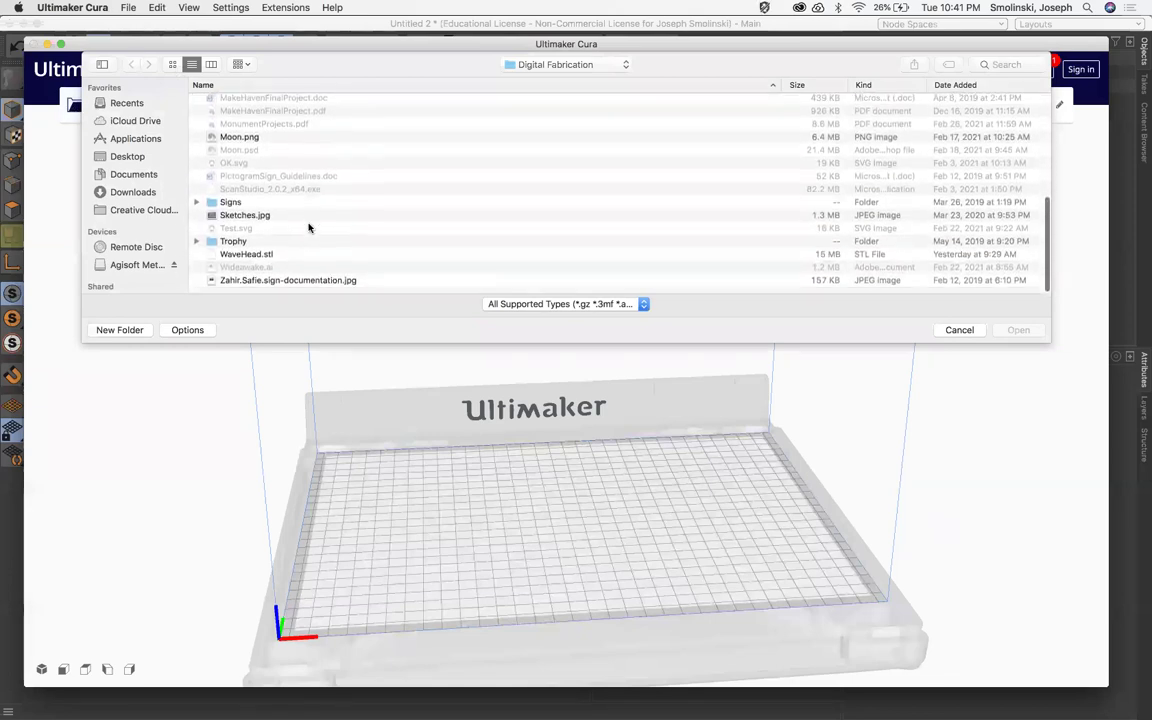
{"action": "left_click", "coordinate": [257, 260]}
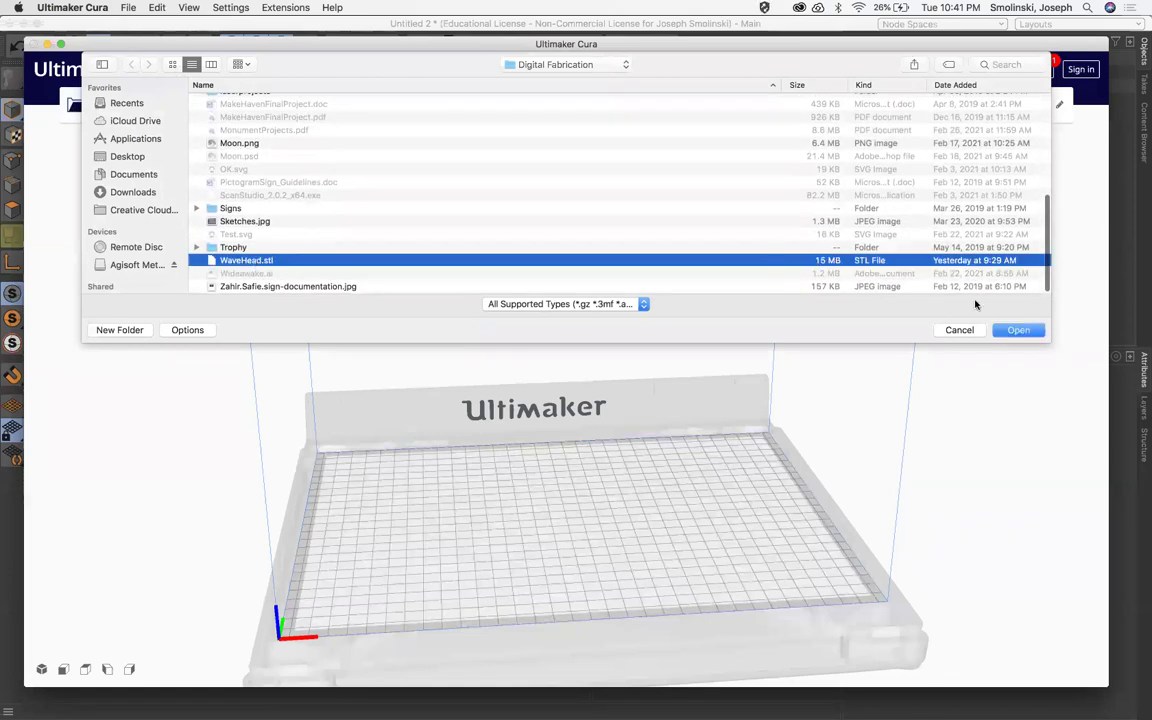
{"action": "left_click", "coordinate": [1018, 330]}
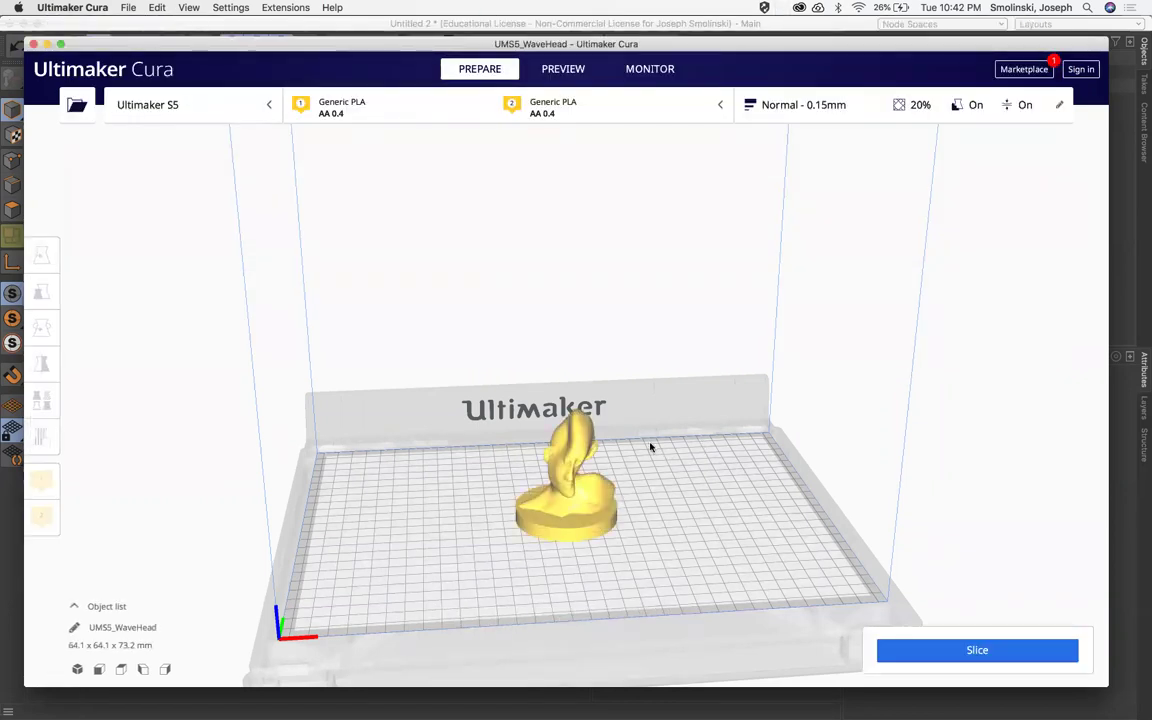
Step: Scale the WaveHead model uniformly to 89 mm in Z (121.63%)
{"action": "left_click", "coordinate": [569, 483]}
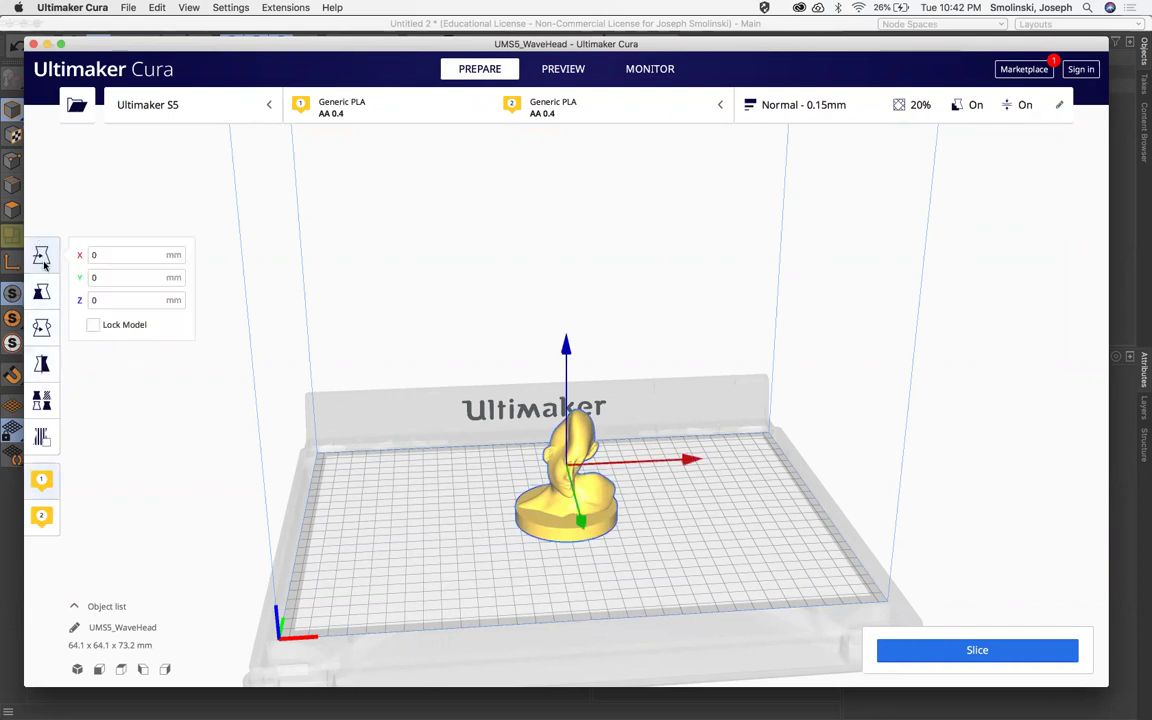
{"action": "left_click", "coordinate": [41, 291]}
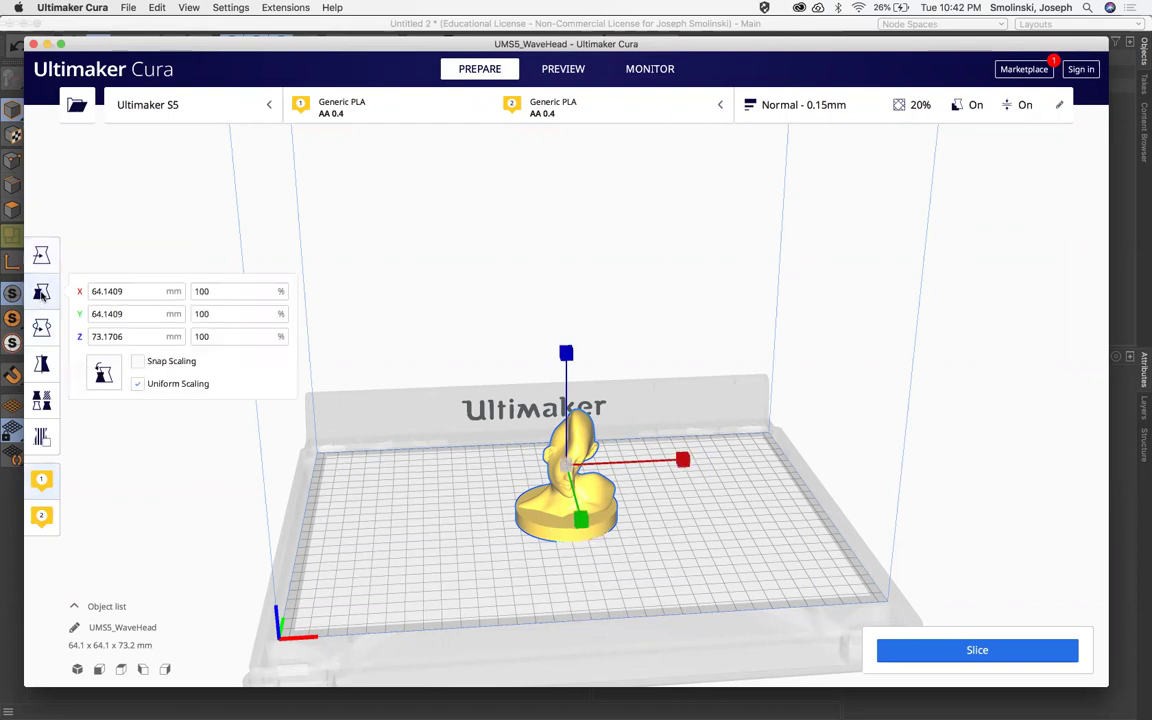
{"action": "left_click_drag", "start_coordinate": [134, 337], "coordinate": [90, 337]}
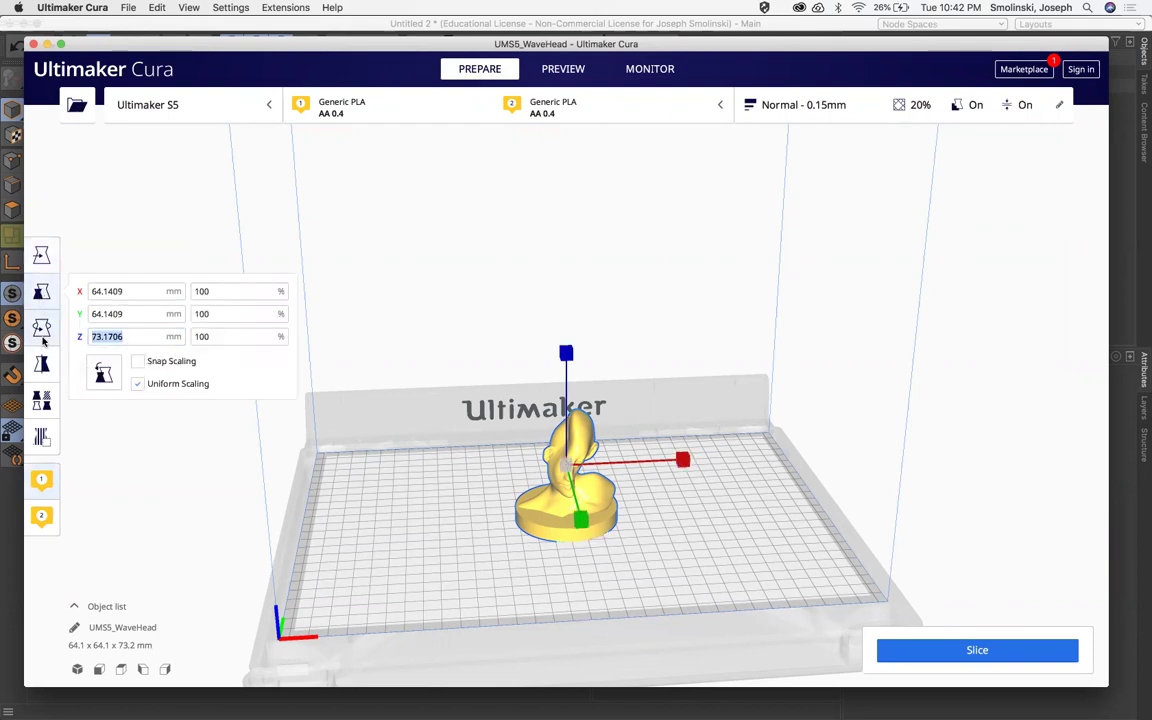
{"action": "type", "text": "89"}
{"action": "key", "text": "Return"}
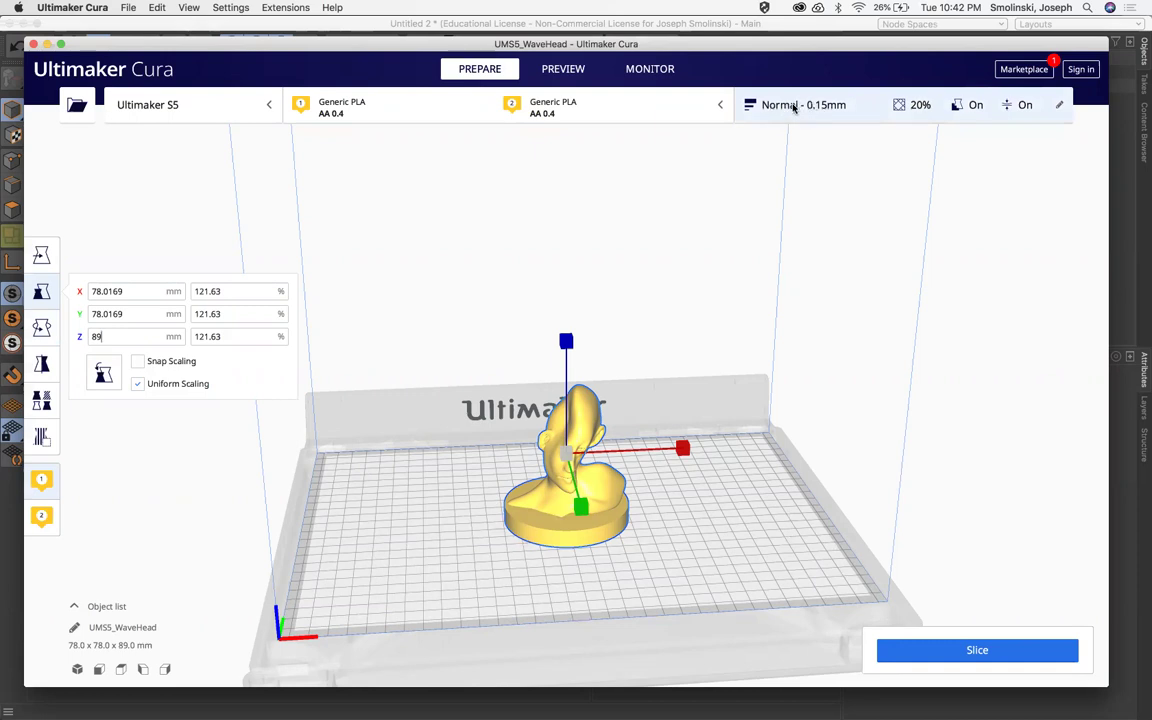
Step: Switch to the Normal - 0.15 mm profile while keeping the customized brim and support changes
{"action": "left_click", "coordinate": [800, 104]}
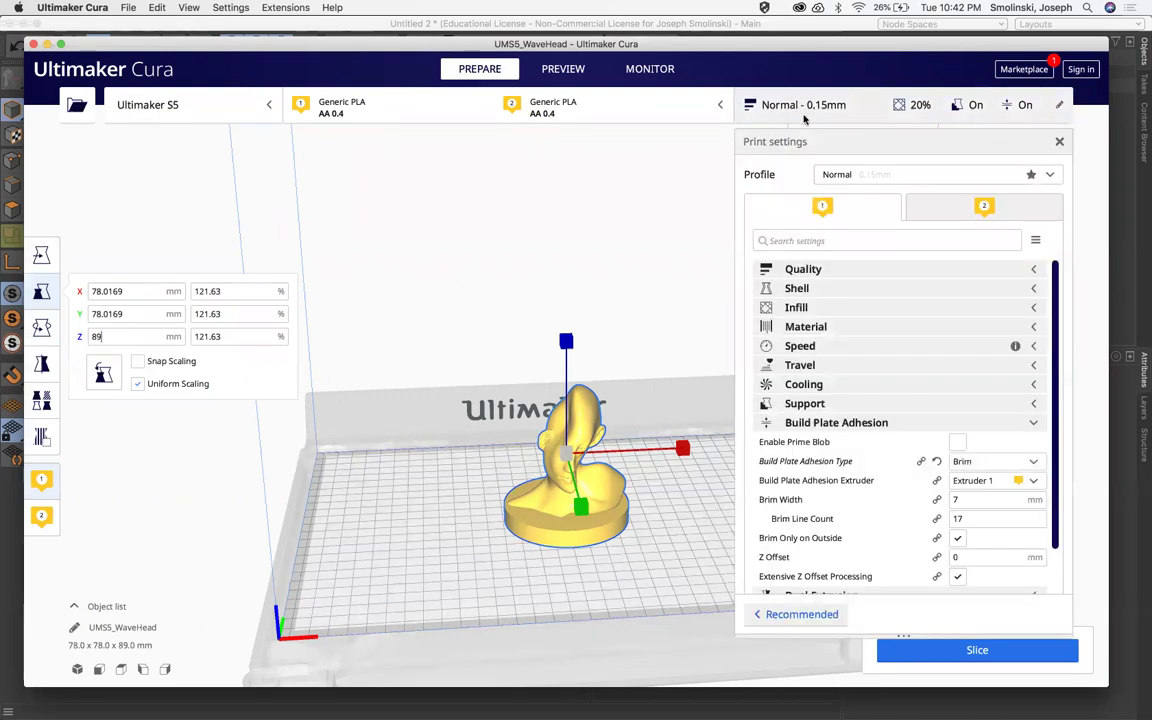
{"action": "left_click", "coordinate": [884, 174]}
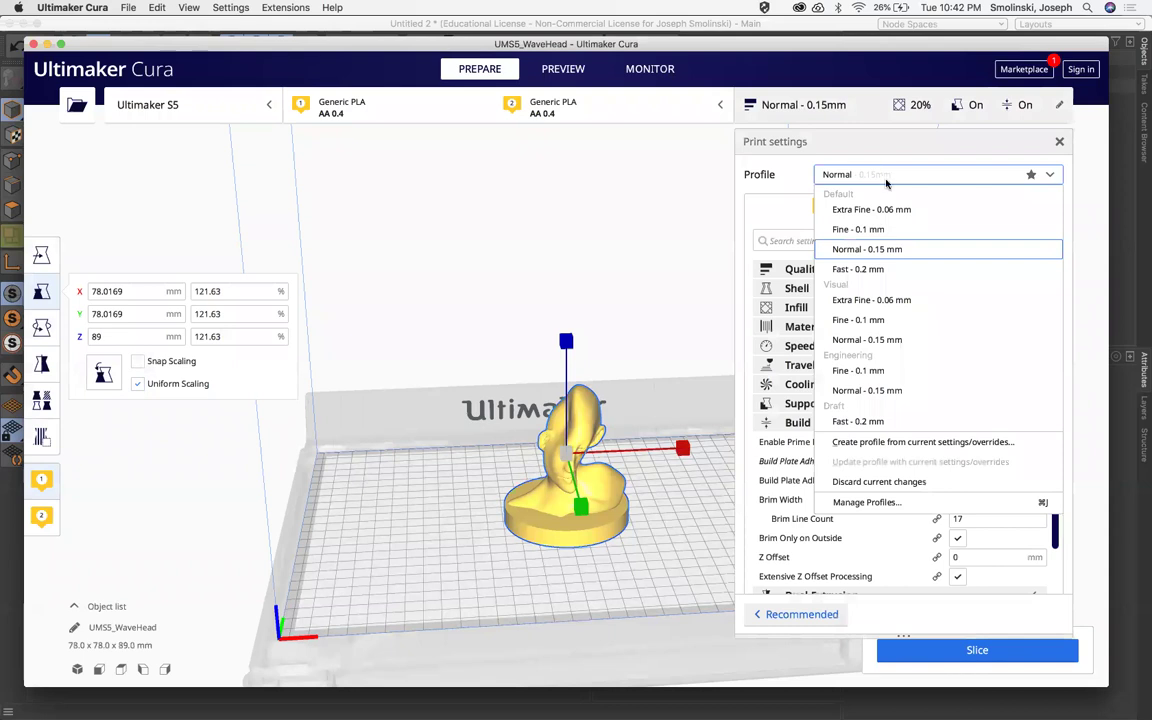
{"action": "left_click", "coordinate": [880, 252]}
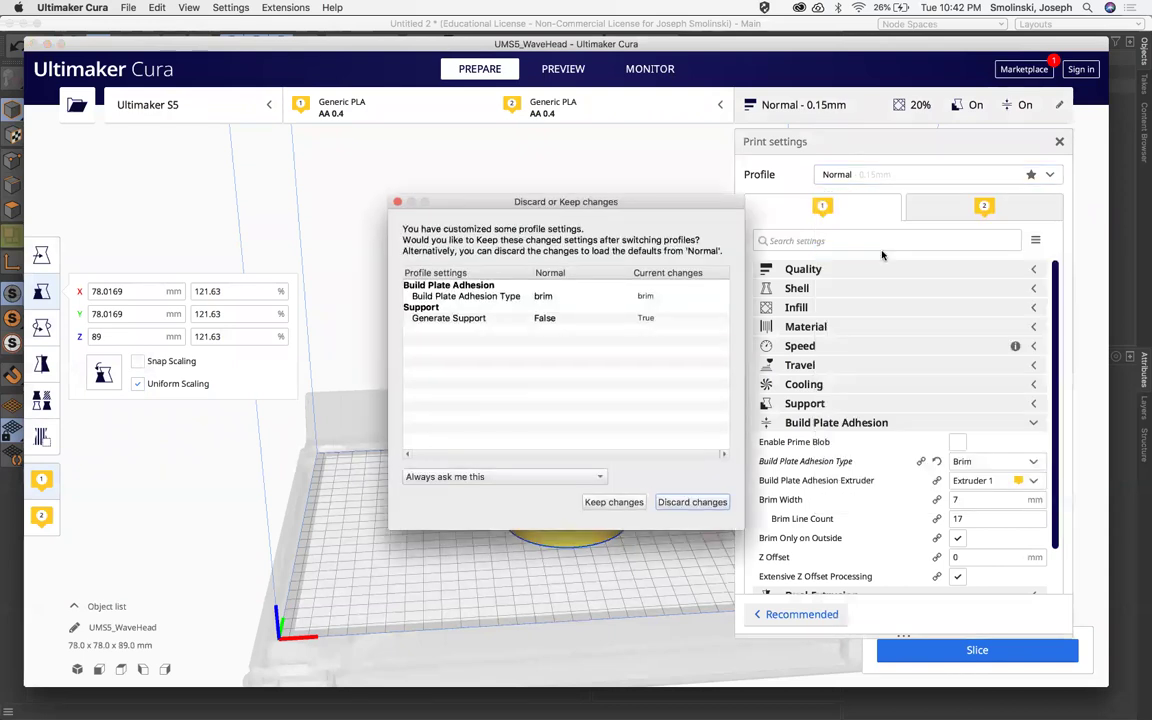
{"action": "left_click", "coordinate": [614, 502]}
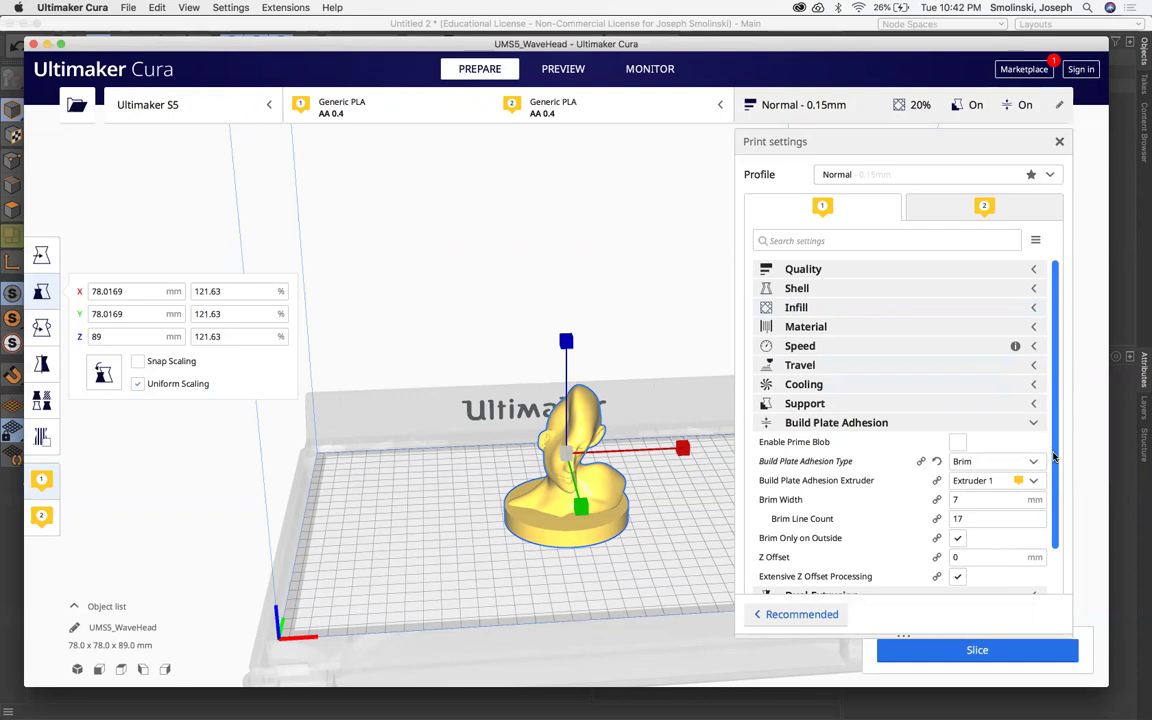
{"action": "left_click_drag", "start_coordinate": [1056, 378], "coordinate": [1053, 502]}
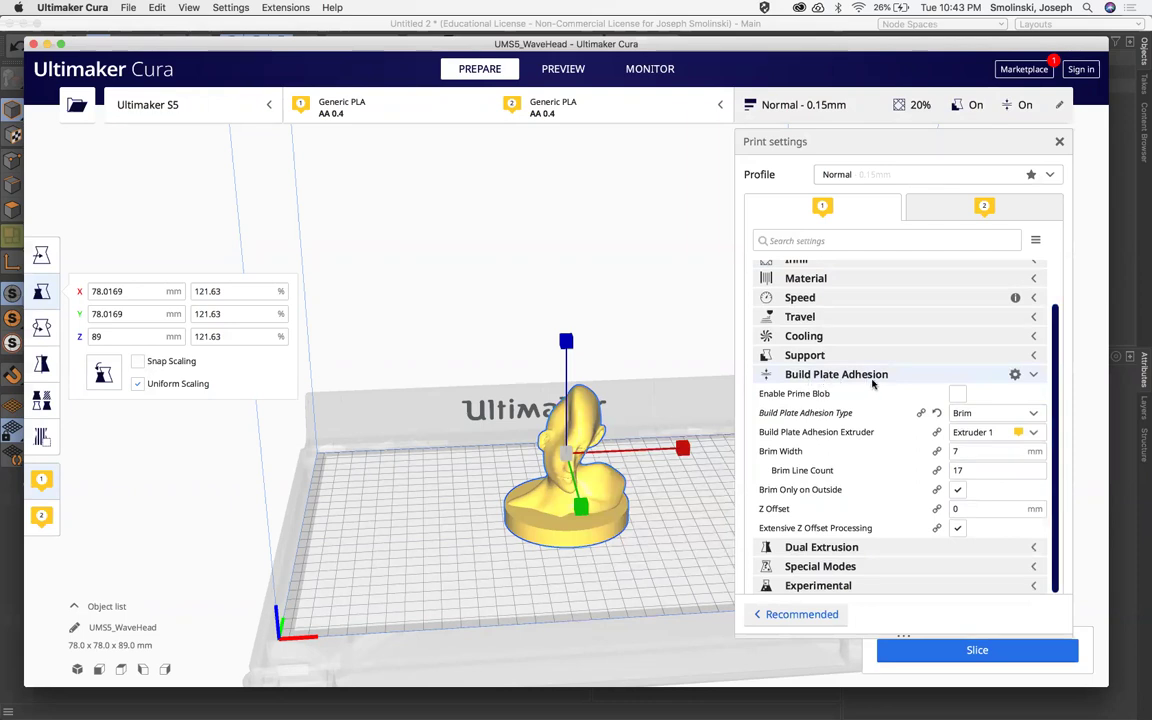
{"action": "left_click", "coordinate": [970, 416]}
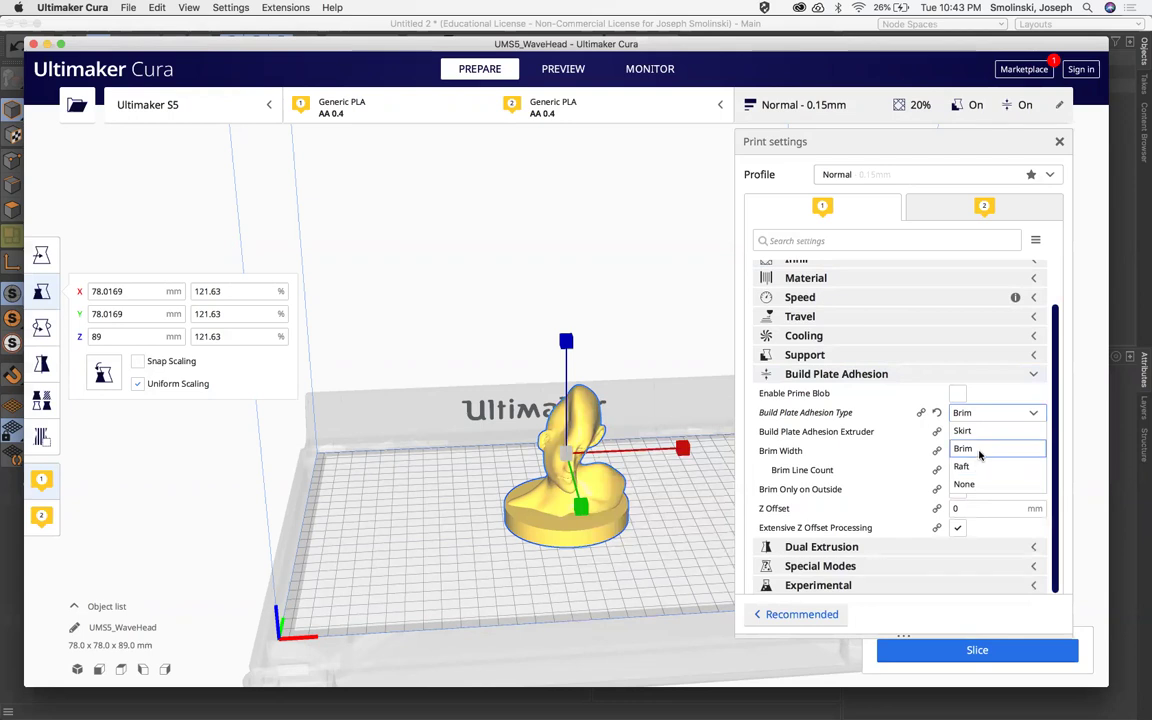
{"action": "left_click", "coordinate": [979, 451]}
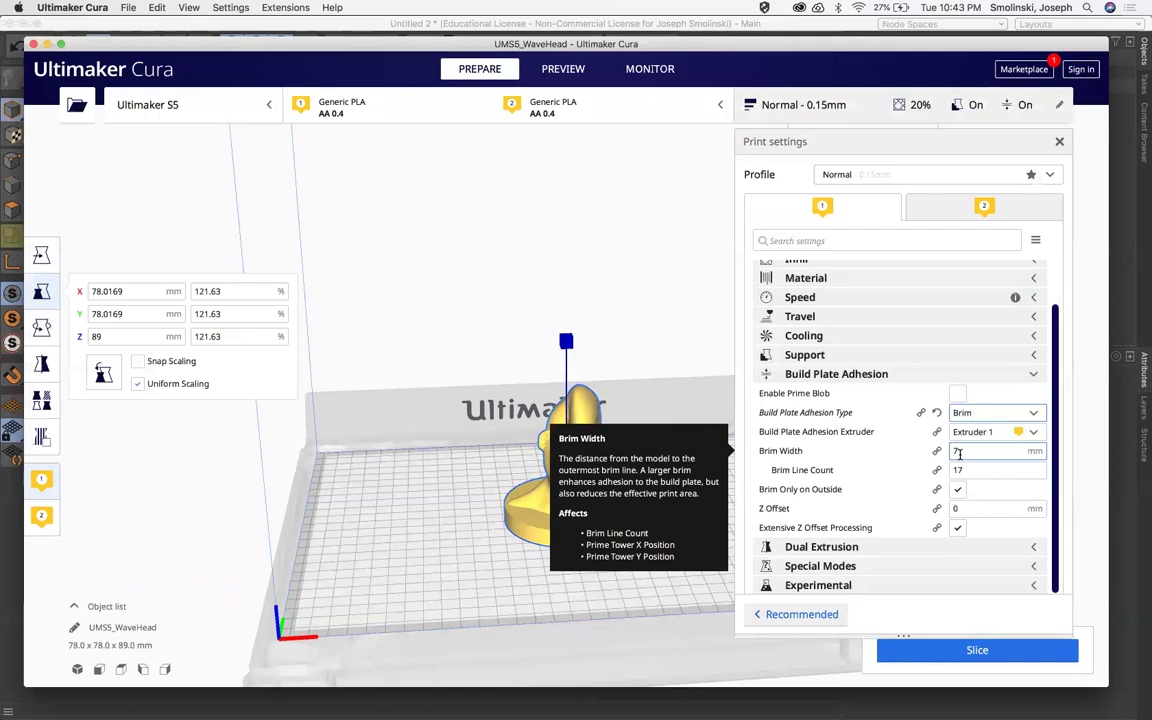
{"action": "mouse_move", "coordinate": [889, 457]}
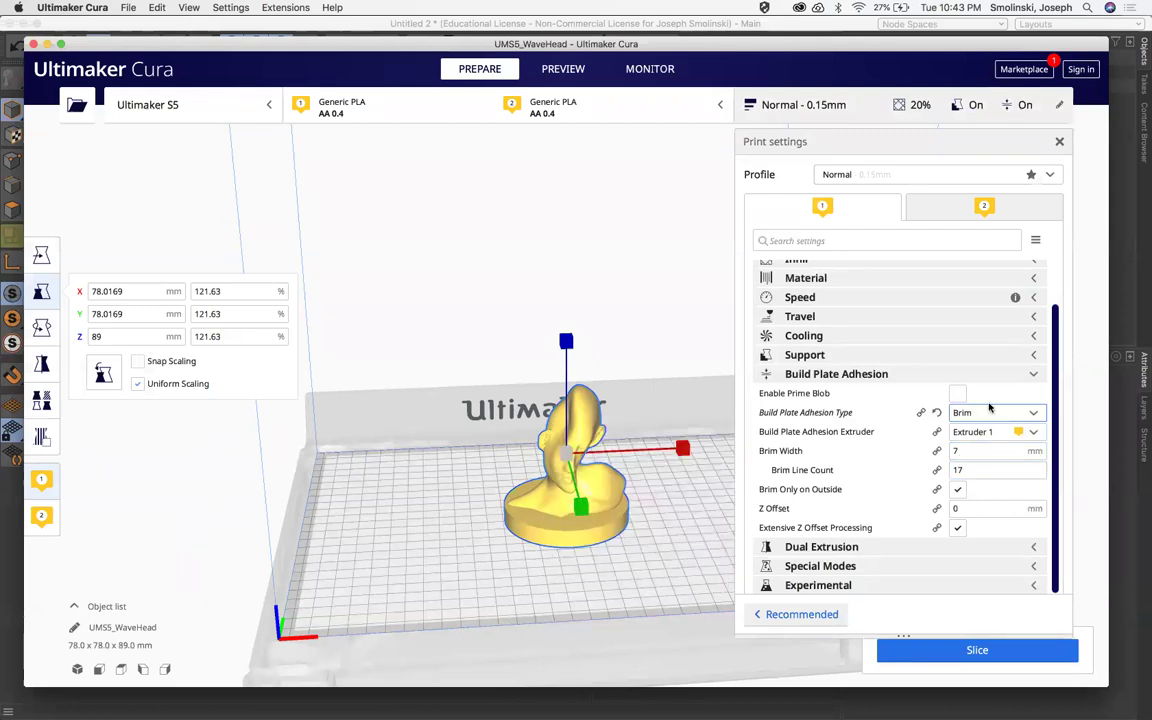
{"action": "mouse_move", "coordinate": [988, 402]}
{"action": "mouse_move", "coordinate": [966, 450]}
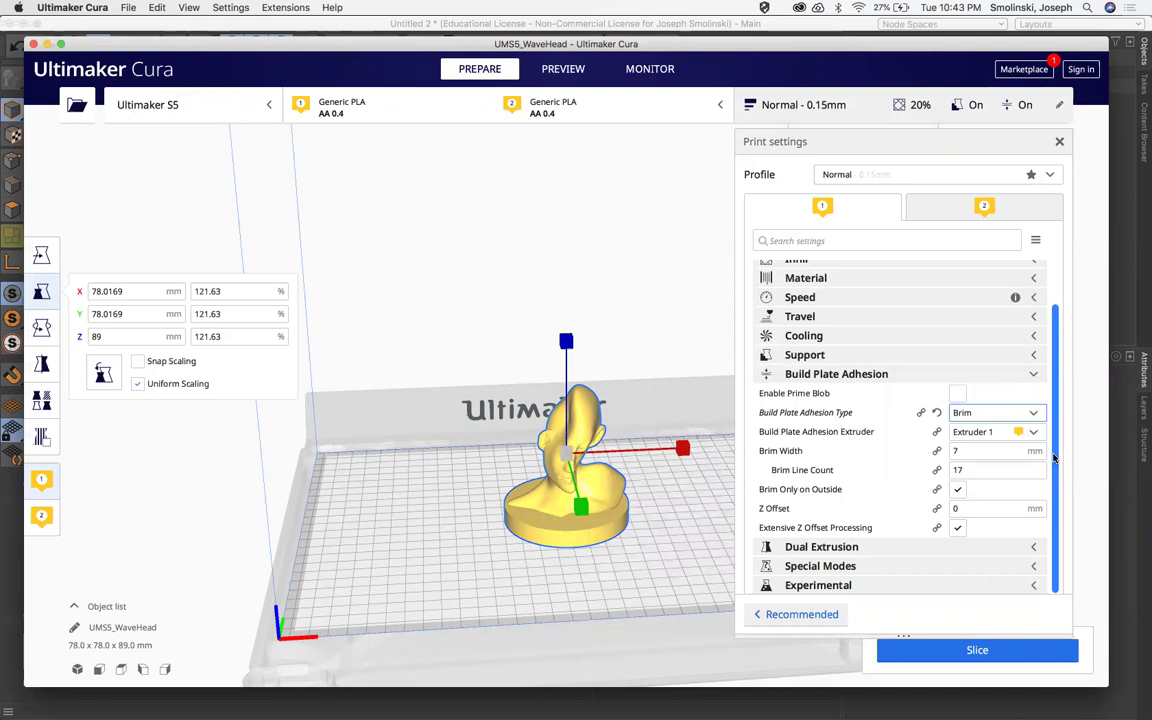
{"action": "scroll", "coordinate": [1053, 457], "scroll_direction": "up", "scroll_amount": 3}
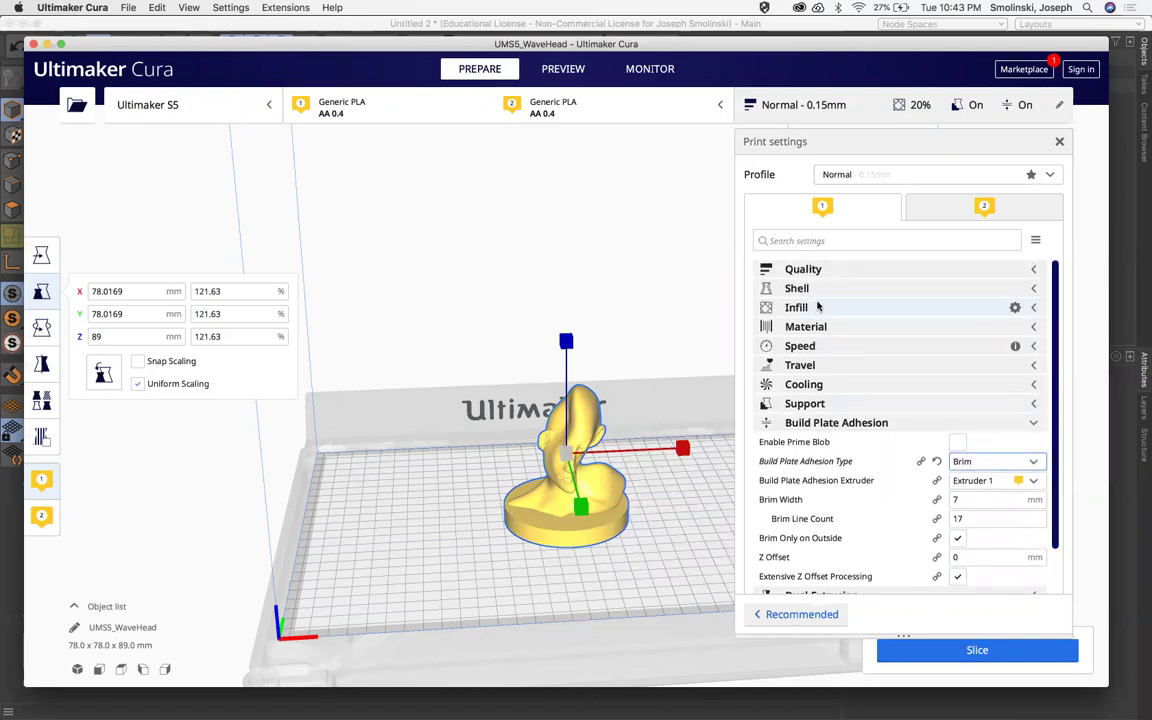
Step: Set Infill Density to 10% and collapse the Infill section
{"action": "left_click", "coordinate": [1030, 309]}
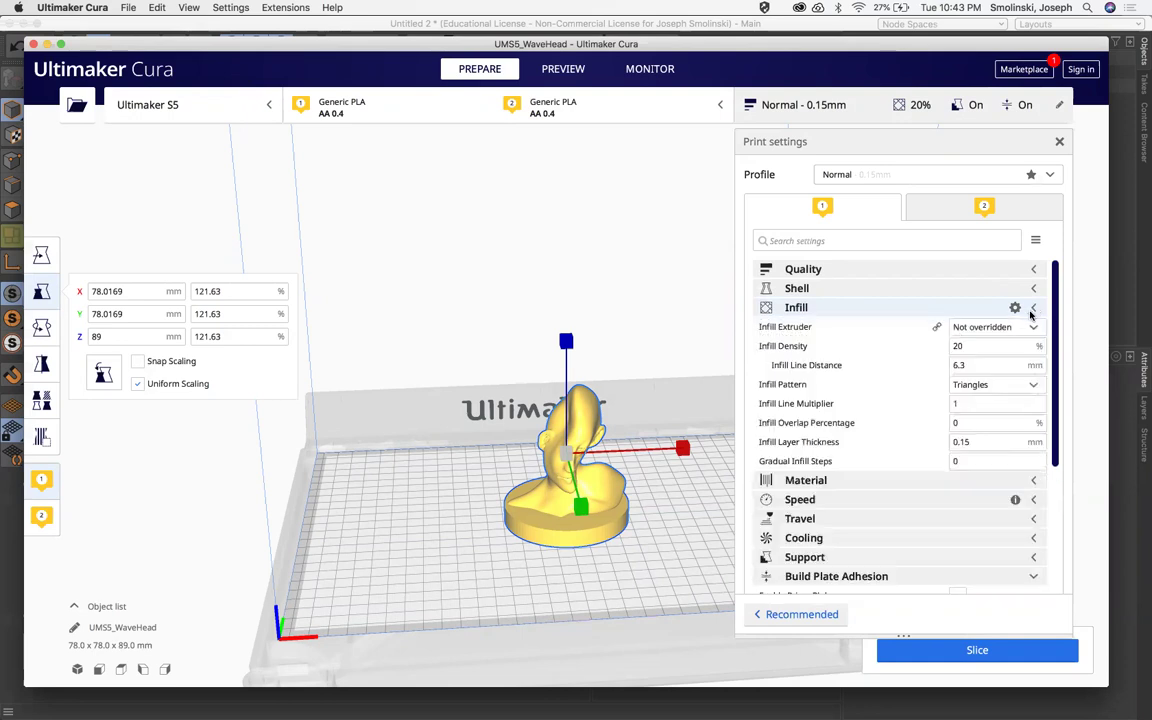
{"action": "mouse_move", "coordinate": [798, 347]}
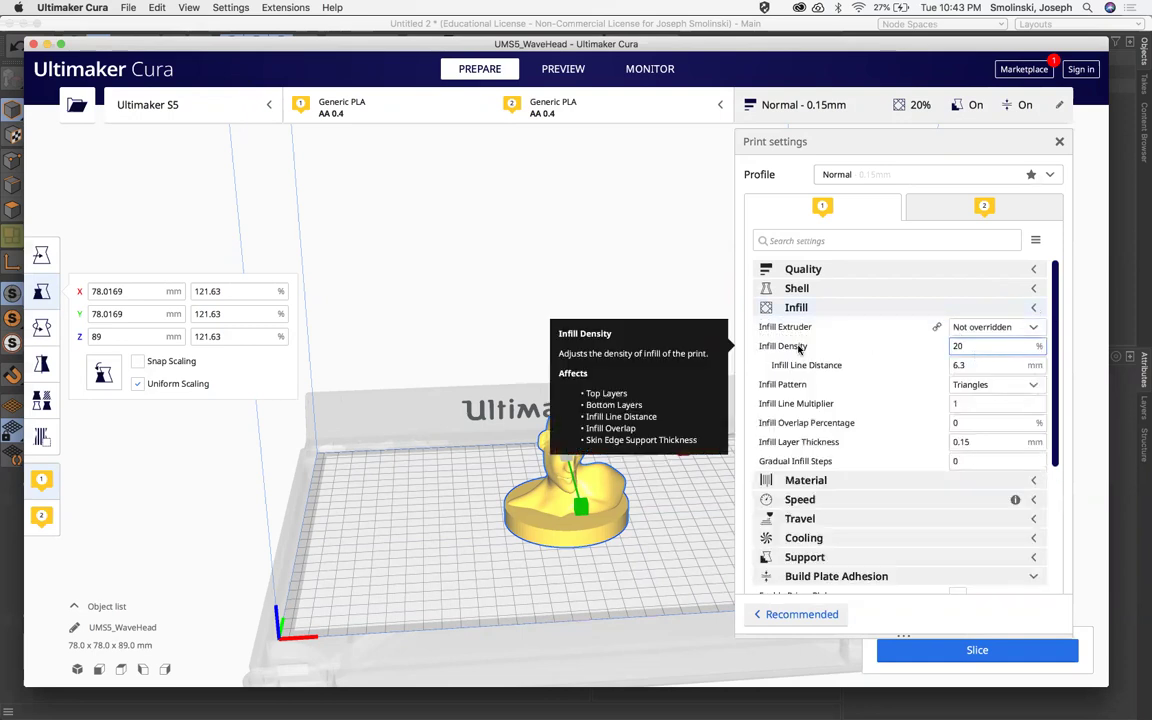
{"action": "double_click", "coordinate": [966, 346]}
{"action": "type", "text": "1"}
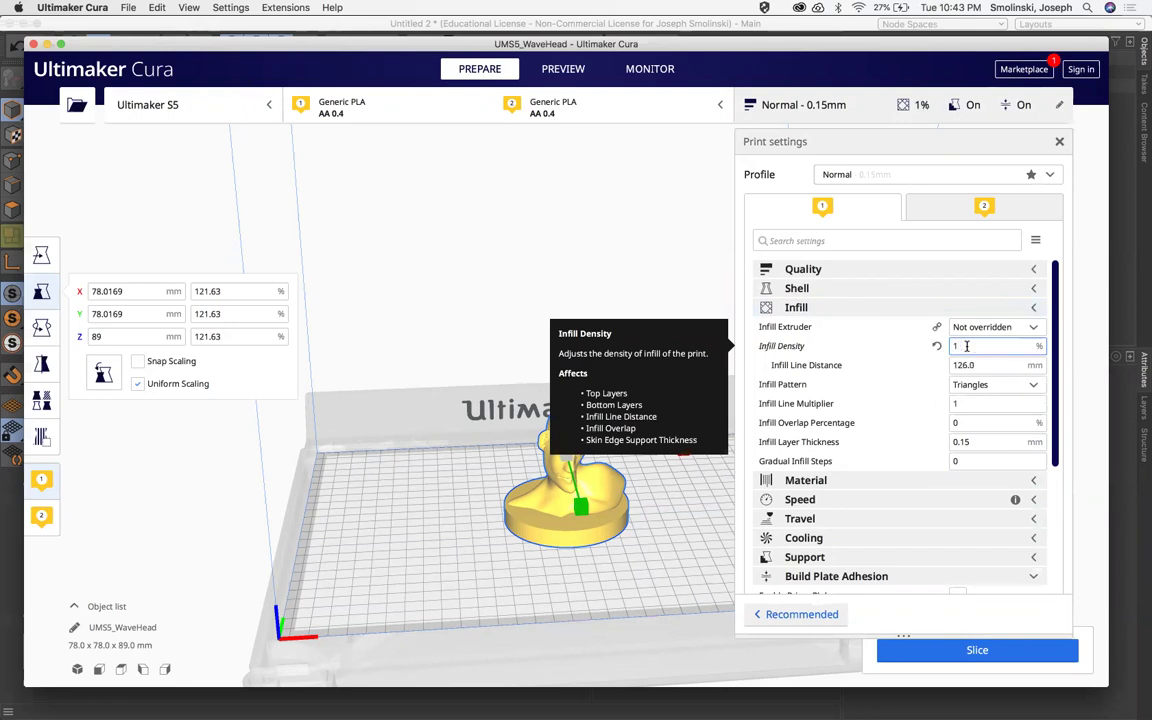
{"action": "type", "text": "0"}
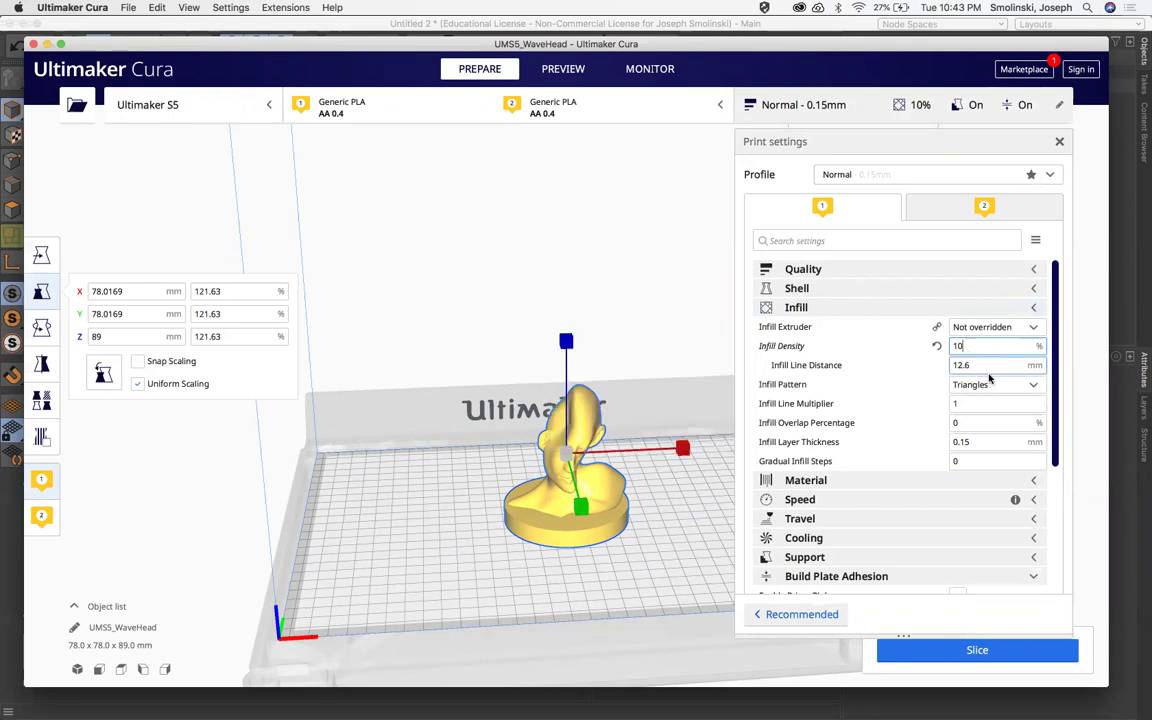
{"action": "left_click", "coordinate": [1034, 307]}
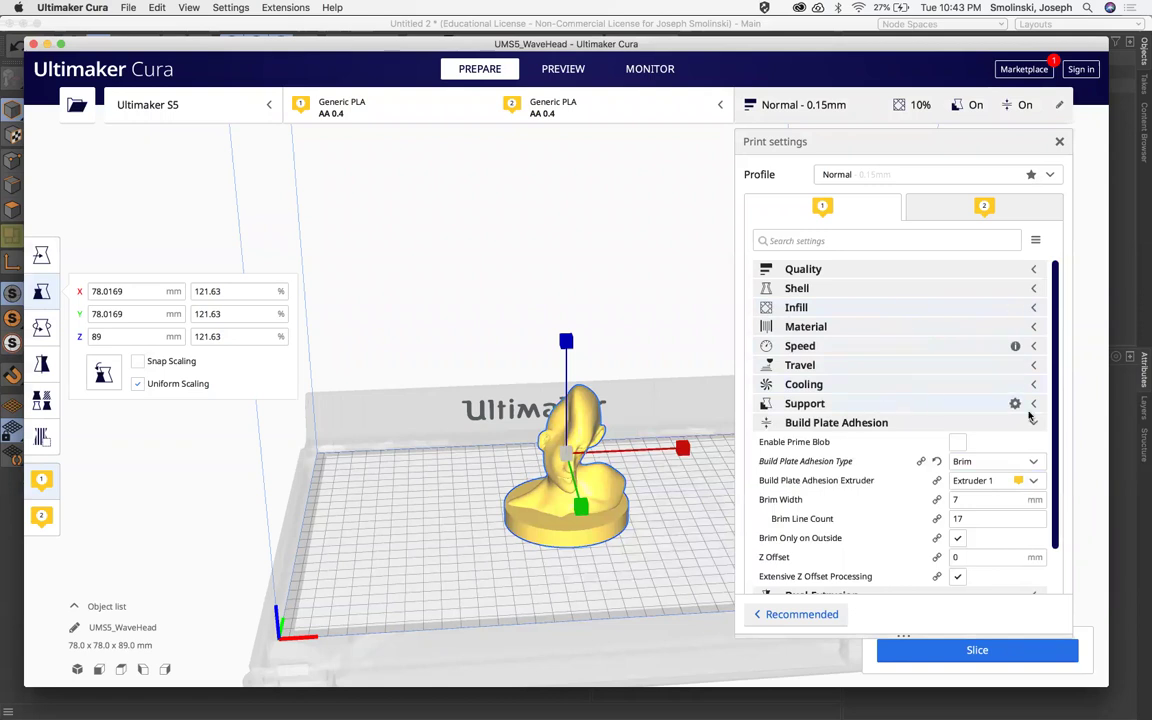
{"action": "left_click_drag", "start_coordinate": [1053, 433], "coordinate": [1049, 492]}
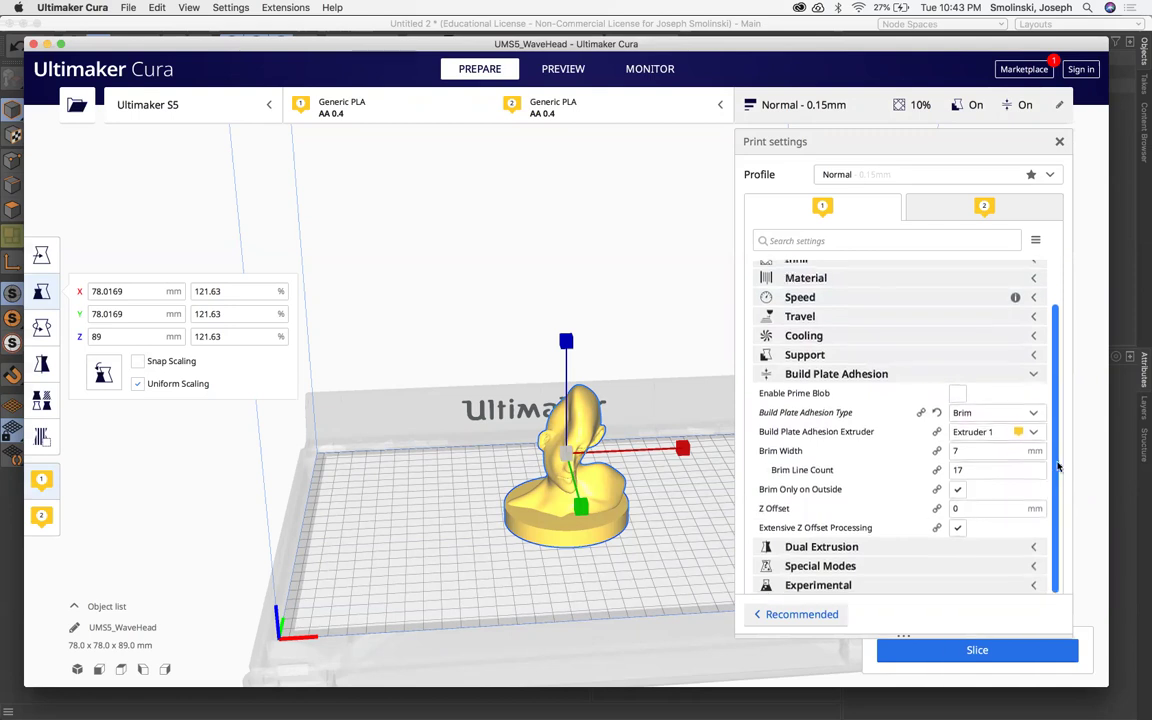
{"action": "scroll", "coordinate": [1056, 455], "scroll_direction": "up", "scroll_amount": 2}
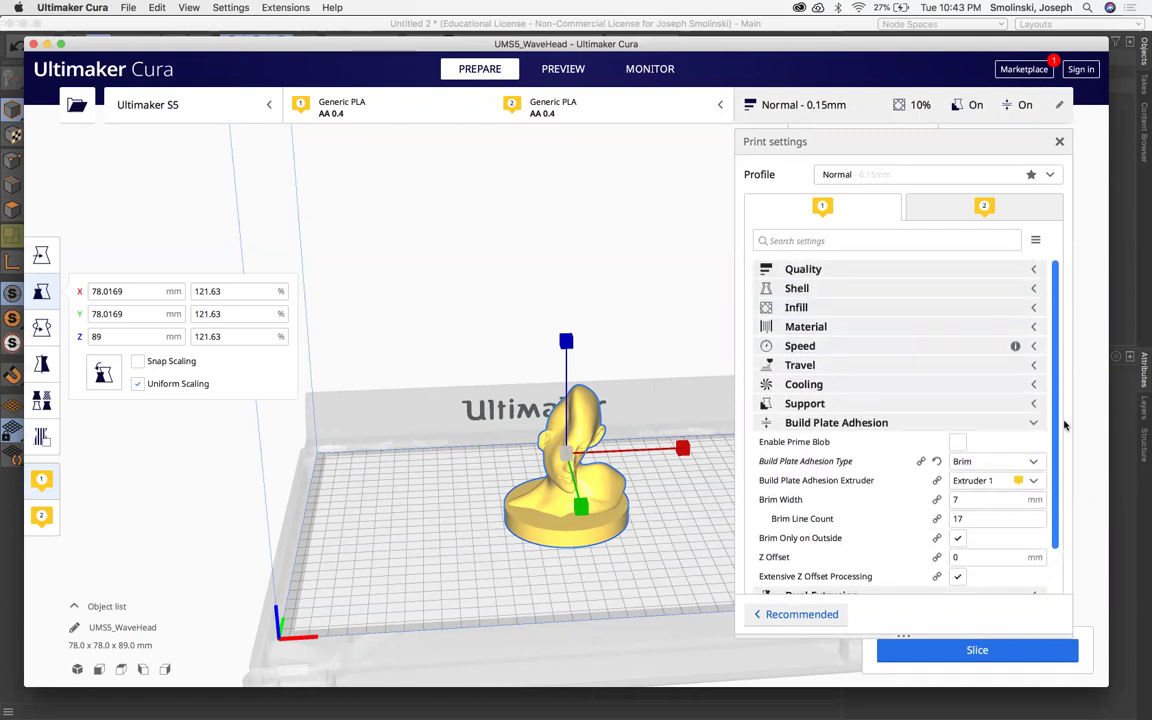
{"action": "scroll", "coordinate": [960, 340], "scroll_direction": "down", "scroll_amount": 1}
{"action": "scroll", "coordinate": [900, 300], "scroll_direction": "up", "scroll_amount": 1}
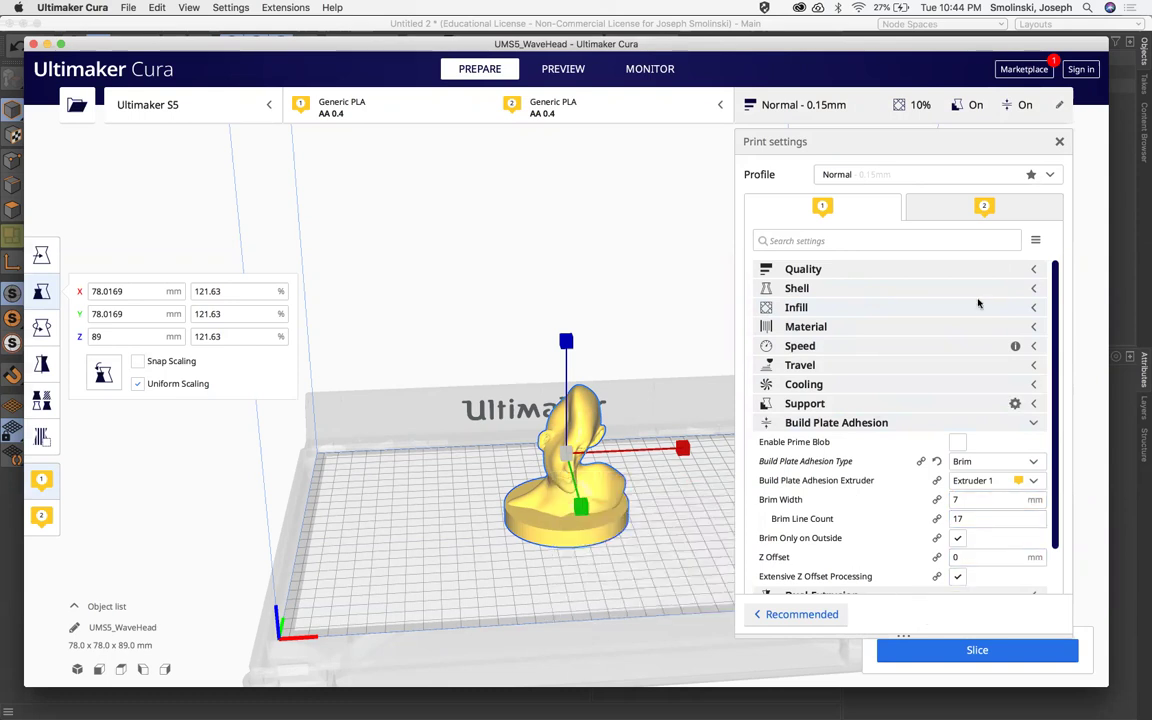
Step: Close print settings and slice the WaveHead bust (6 h 39 min, 50 g)
{"action": "left_click", "coordinate": [815, 115]}
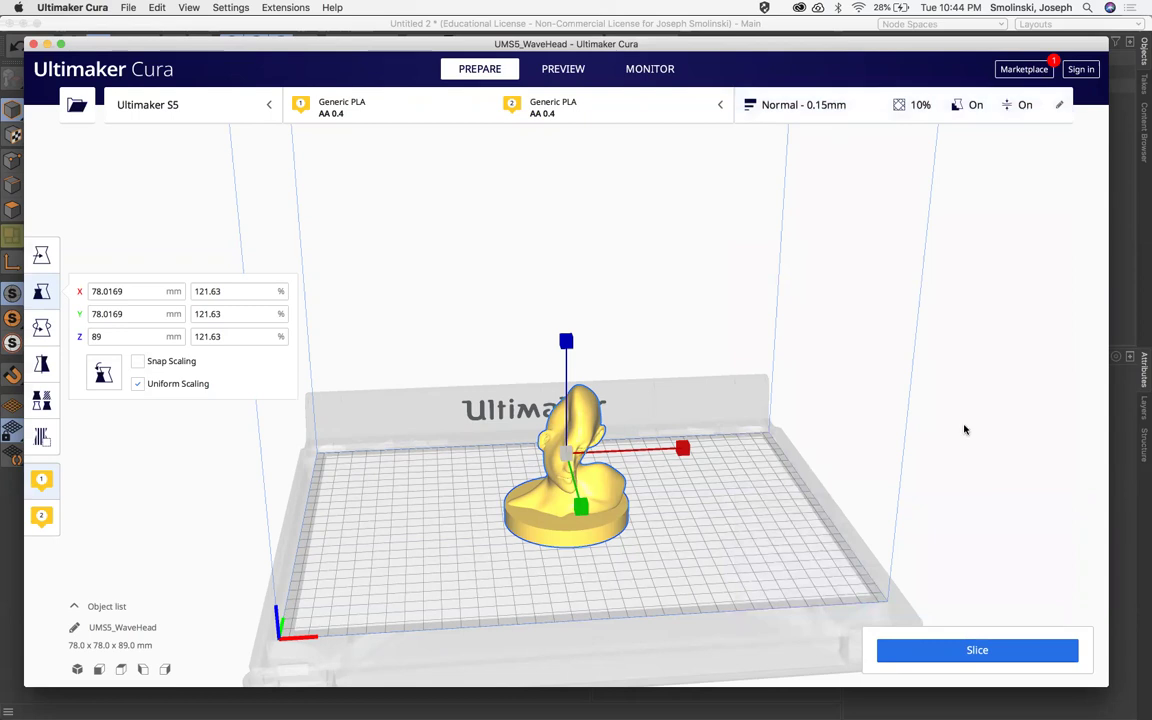
{"action": "left_click", "coordinate": [977, 649]}
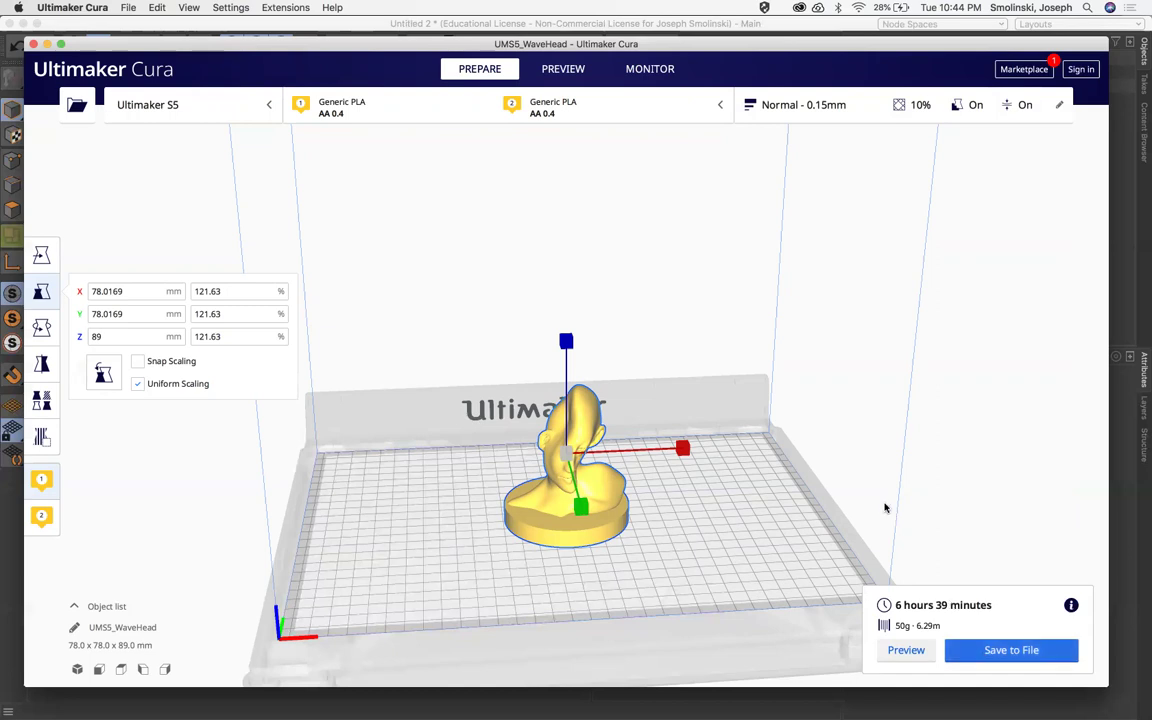
Step: Inspect layers 419 and 133 in Preview, then save UMS5_WaveHead.ufp to the Desktop
{"action": "left_click", "coordinate": [906, 650]}
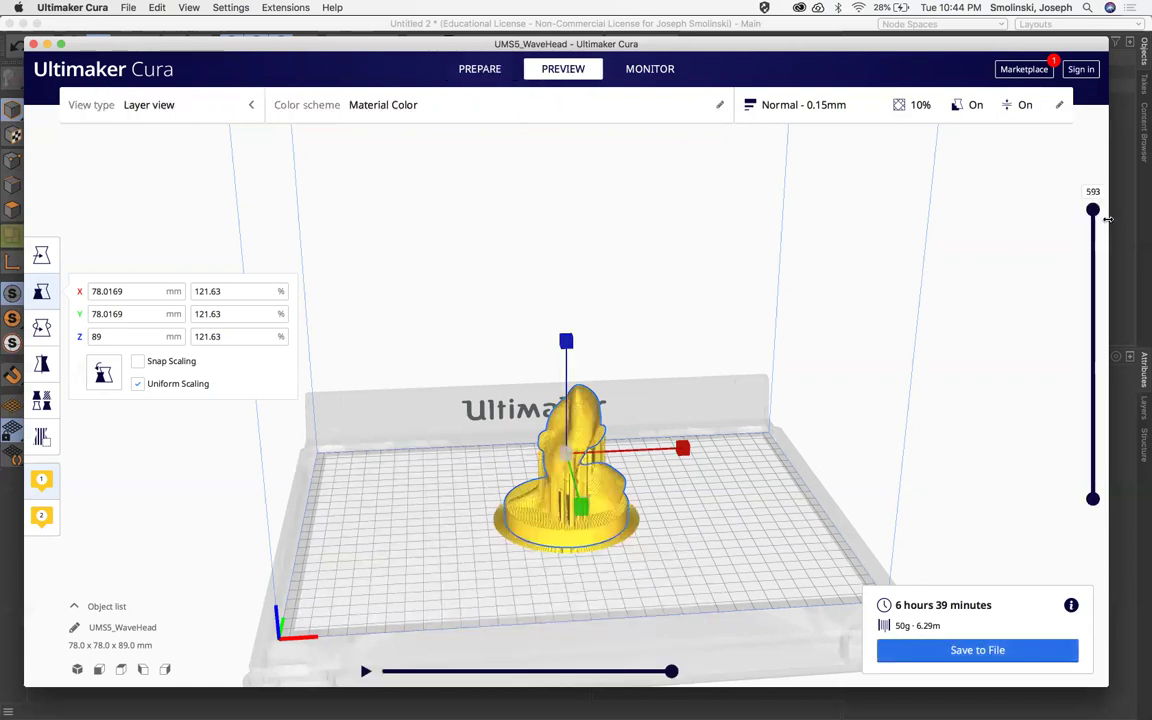
{"action": "left_click_drag", "start_coordinate": [1093, 210], "coordinate": [1093, 288]}
{"action": "left_click_drag", "start_coordinate": [1076, 336], "coordinate": [1085, 210]}
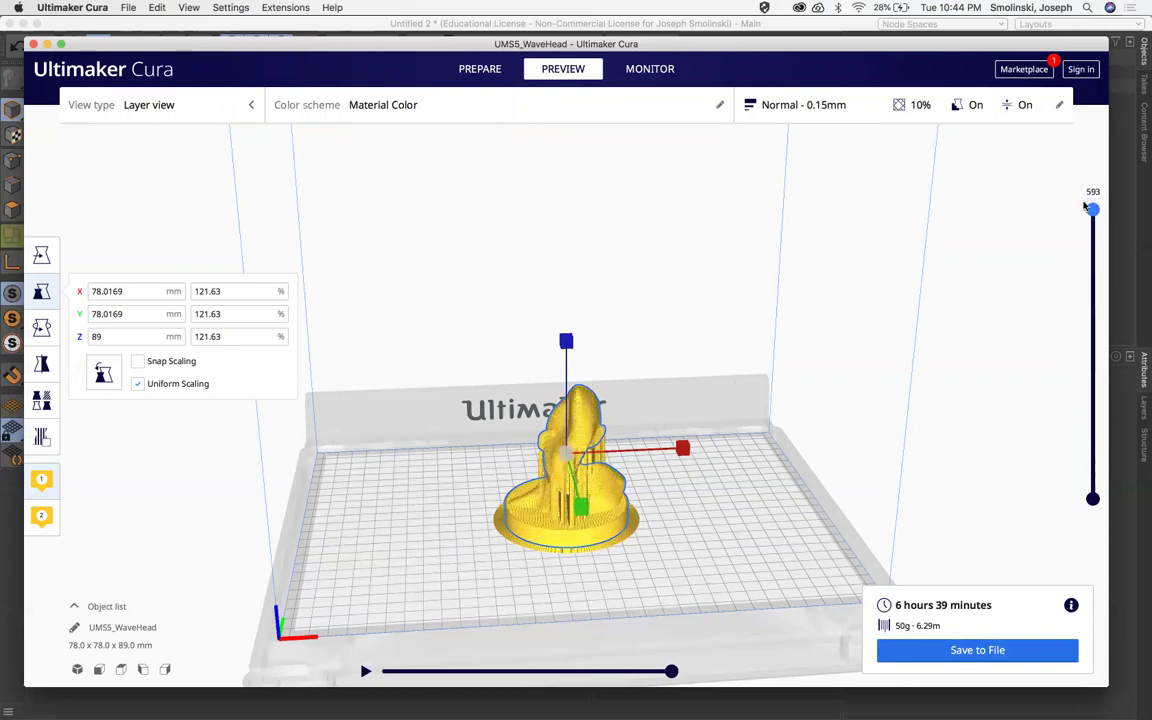
{"action": "left_click", "coordinate": [970, 649]}
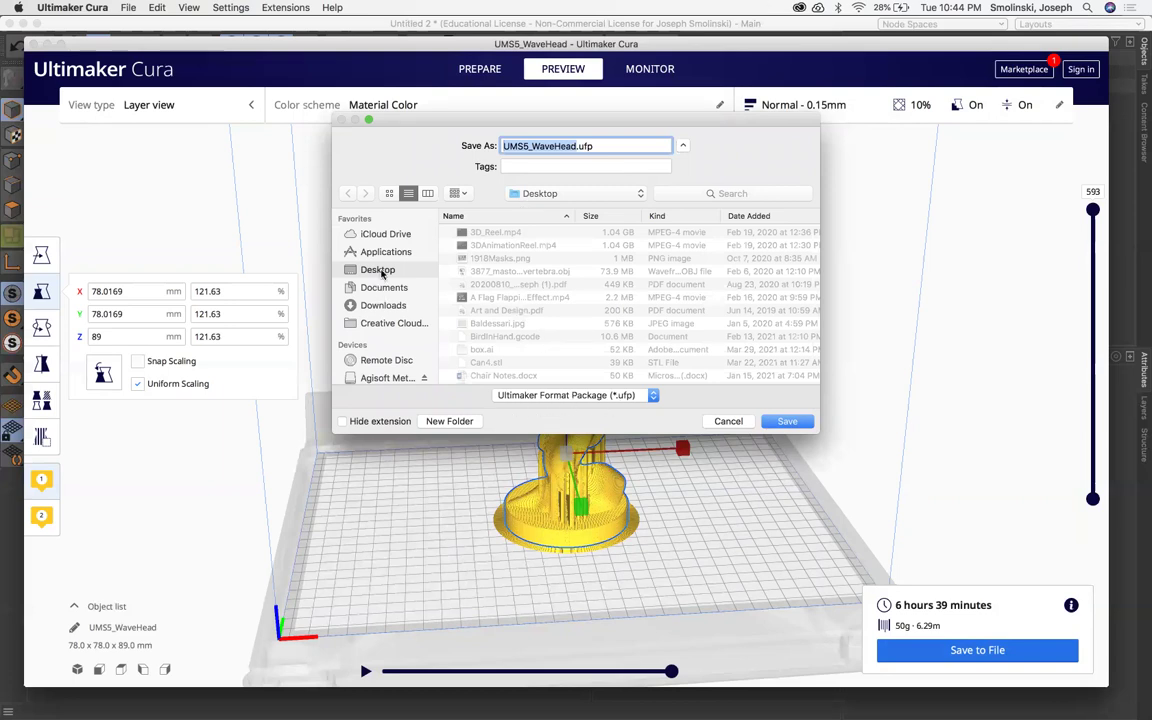
{"action": "left_click", "coordinate": [789, 421]}
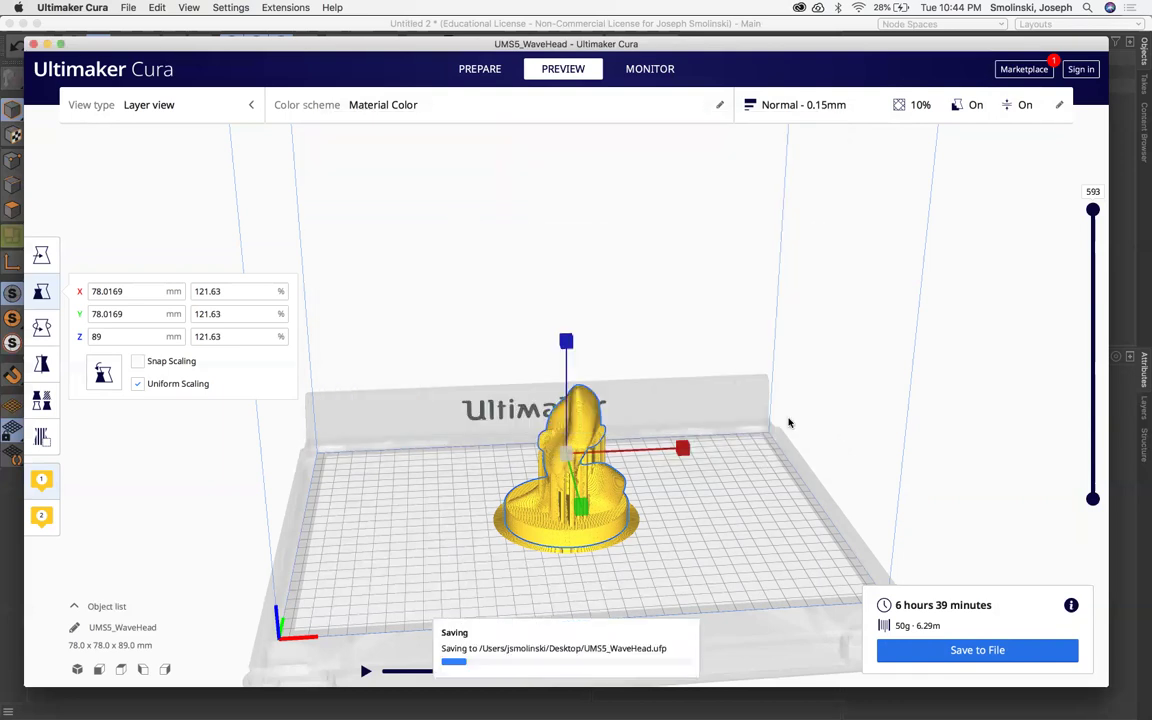